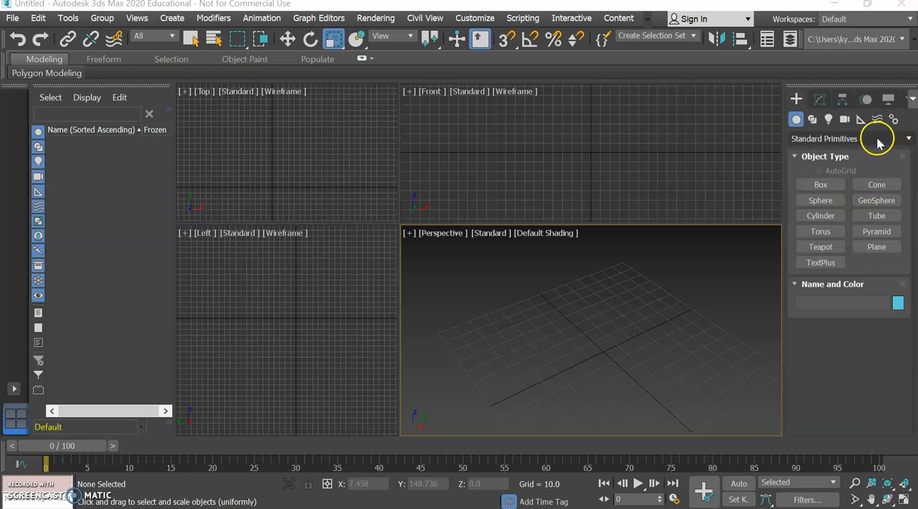
click(877, 168)
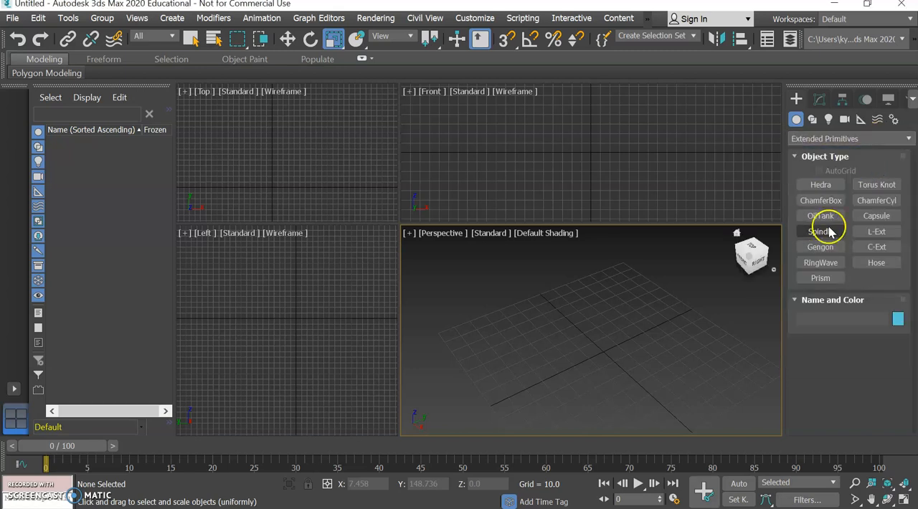
click(834, 141)
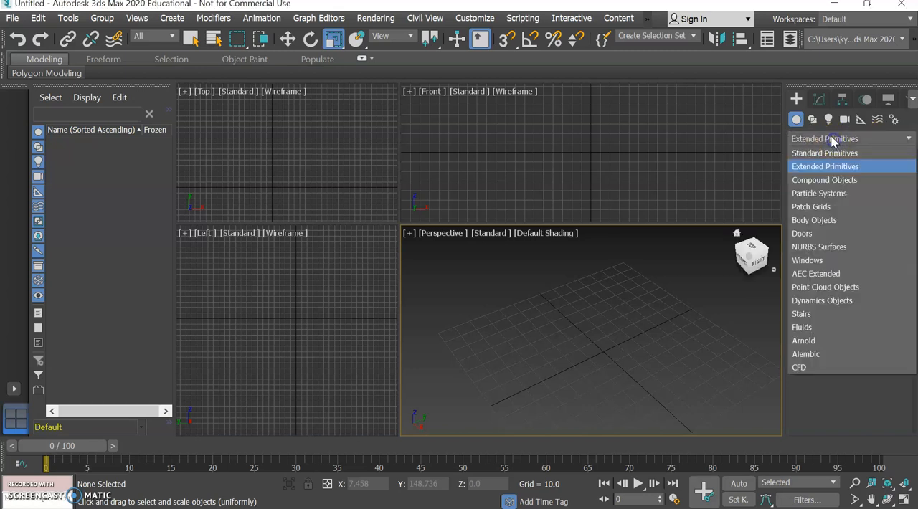
click(832, 151)
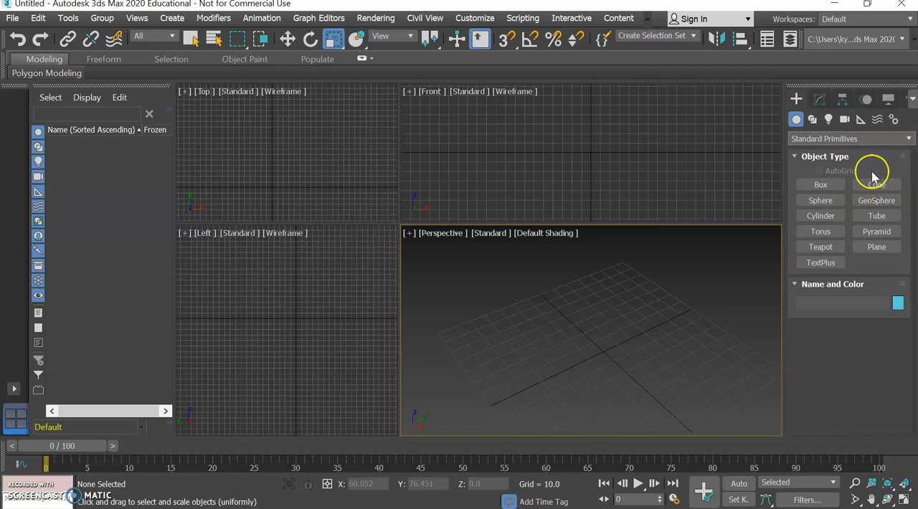
Create a box in the Front viewport with length about 25.7, width about 124.4 and height about -36.3.
click(835, 186)
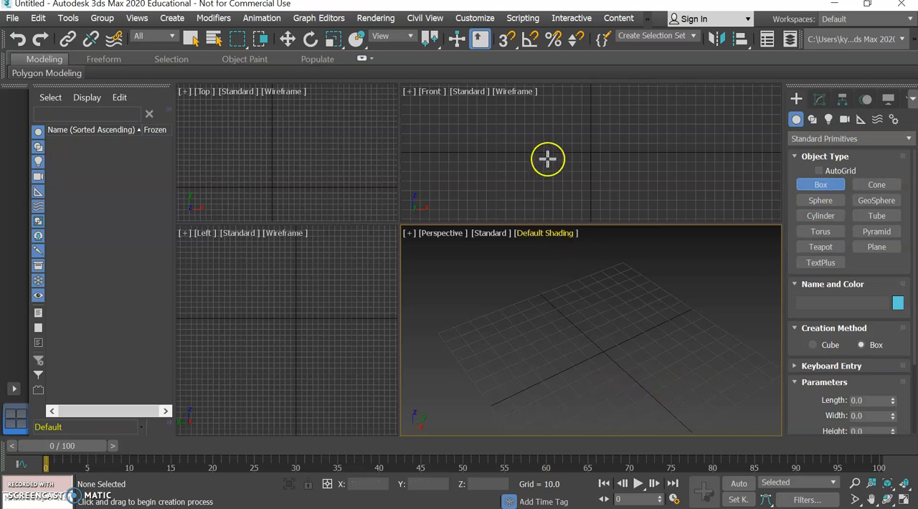
drag(535, 137, 651, 163)
click(641, 191)
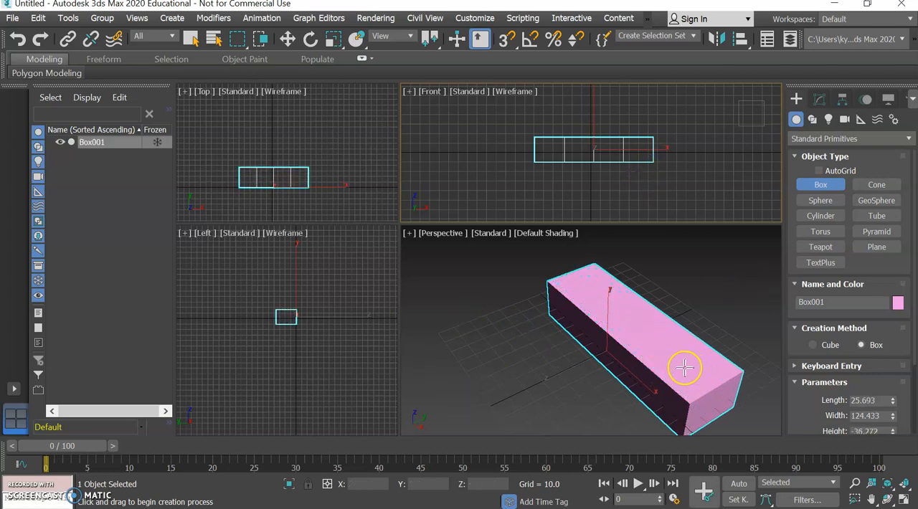
Move the box to the world origin by setting its X, Y and Z position to 0.
click(287, 40)
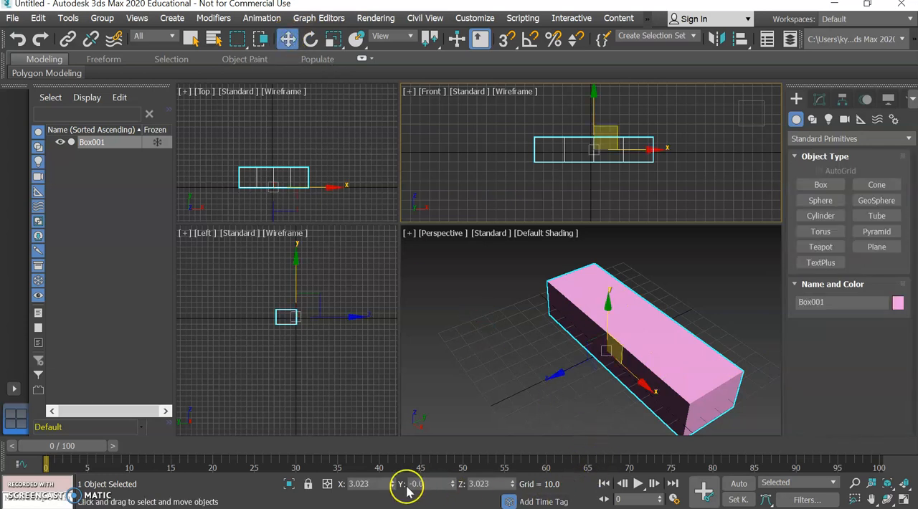
key(Tab)
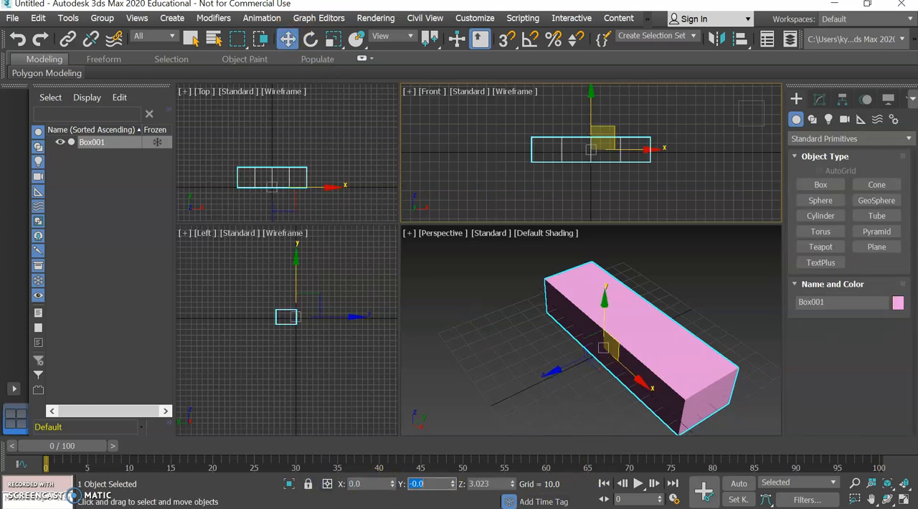
key(Return)
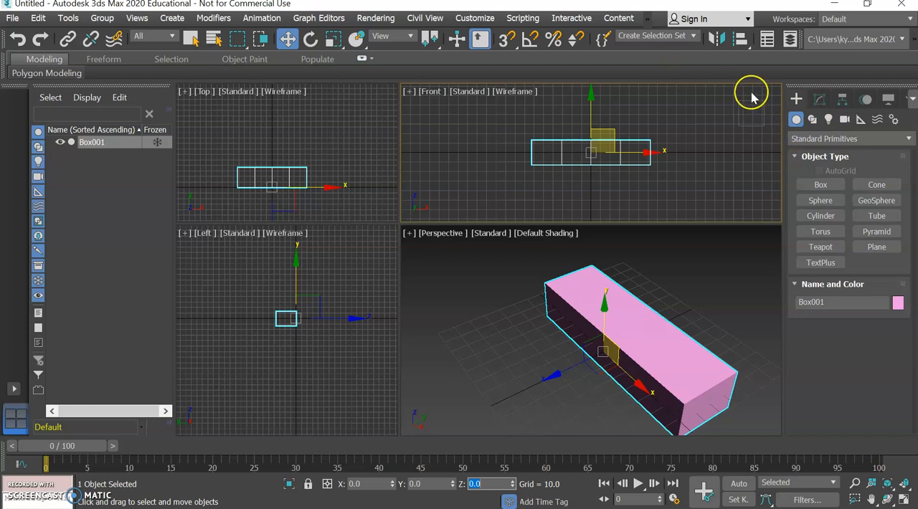
Reduce the box's width segments to 3 and return them to 4.
click(819, 99)
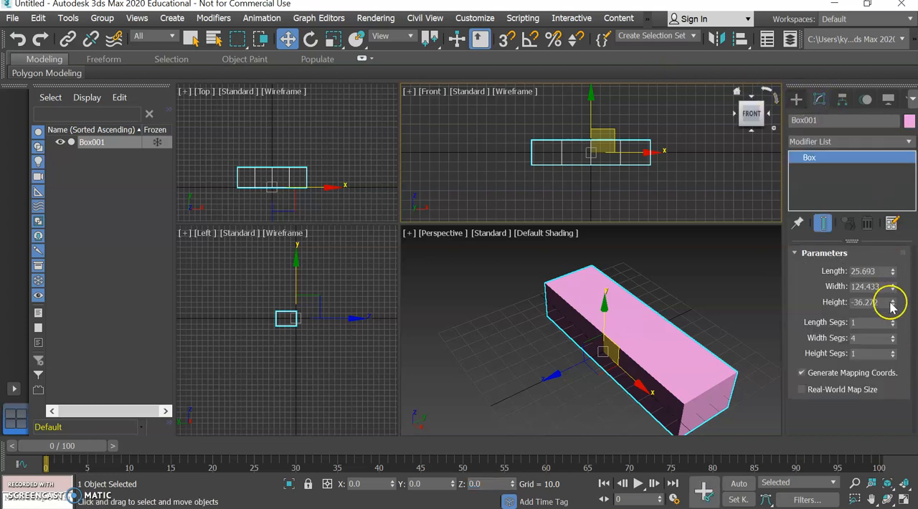
click(893, 342)
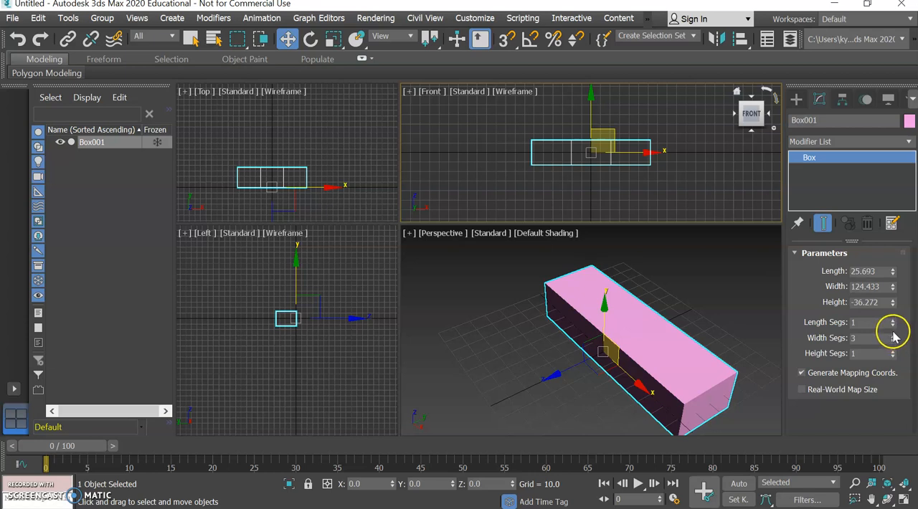
click(892, 336)
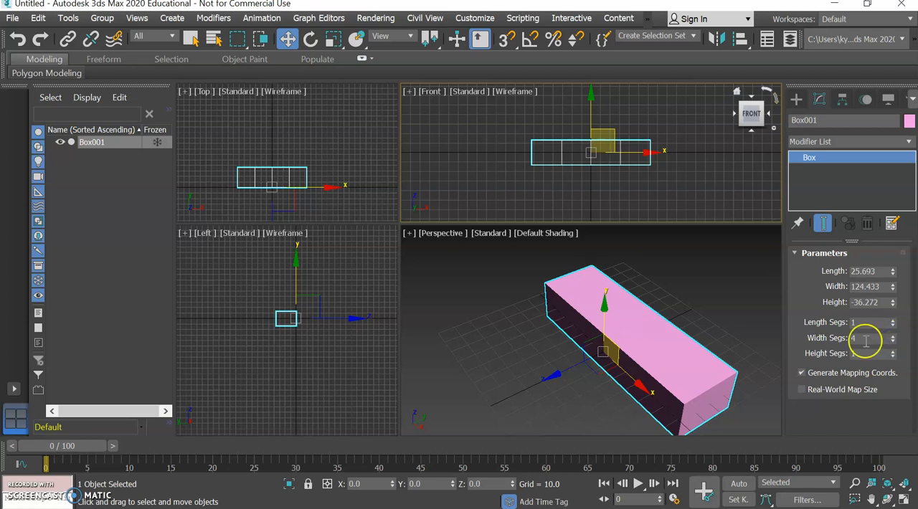
Turn on Edged Faces in the Perspective viewport, trying the Facets style and returning to default shading.
right_click(738, 269)
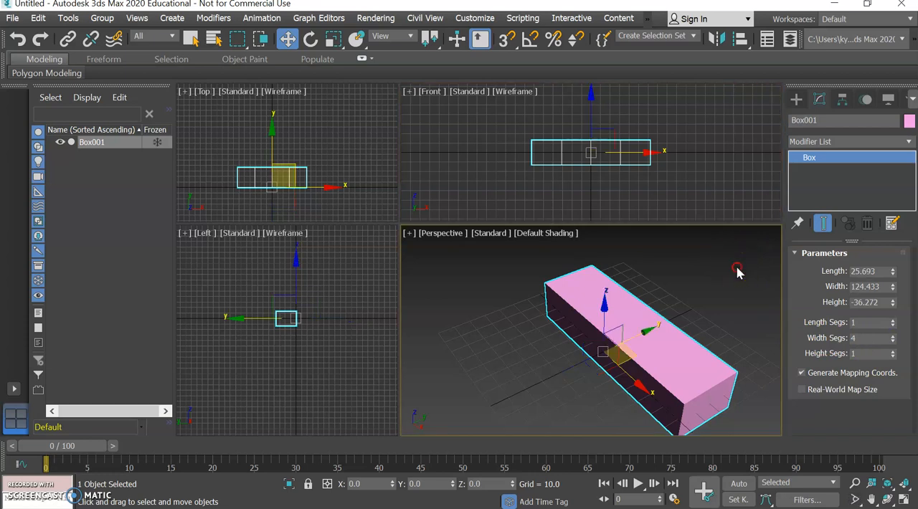
drag(761, 264, 703, 251)
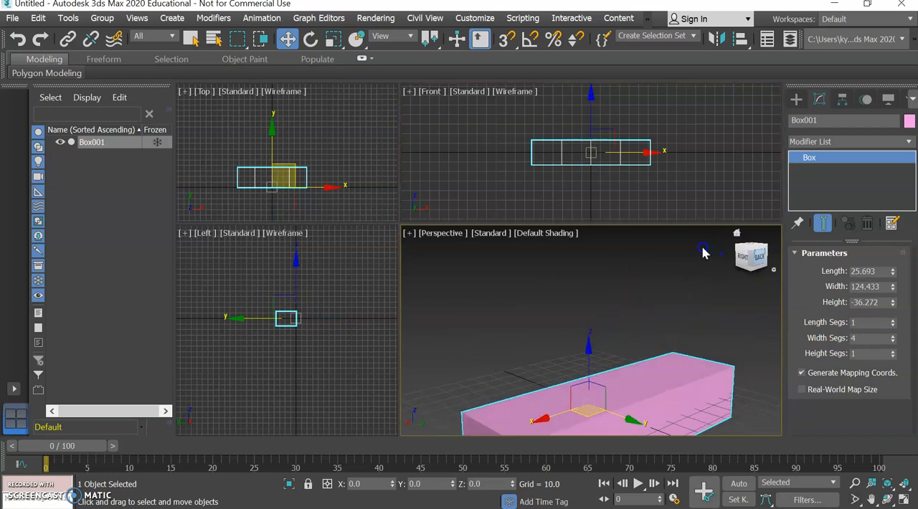
middle_drag(701, 370, 694, 310)
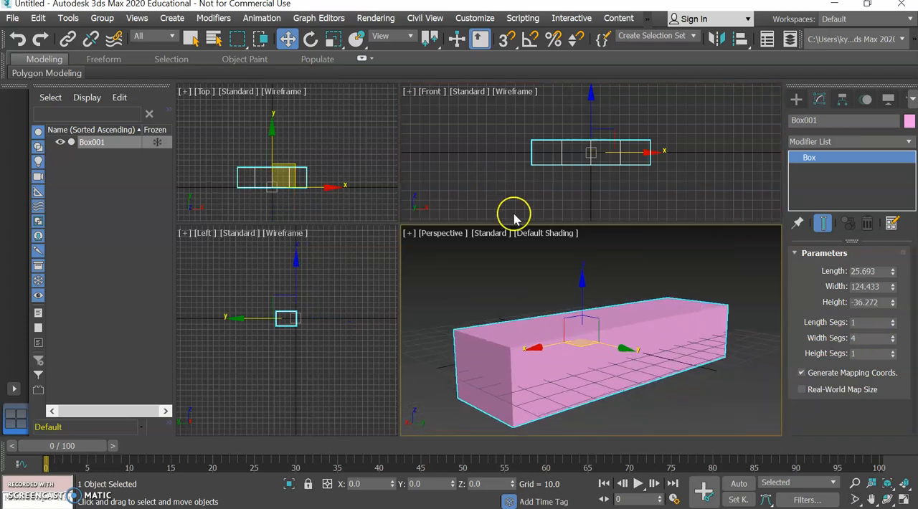
click(526, 239)
click(534, 233)
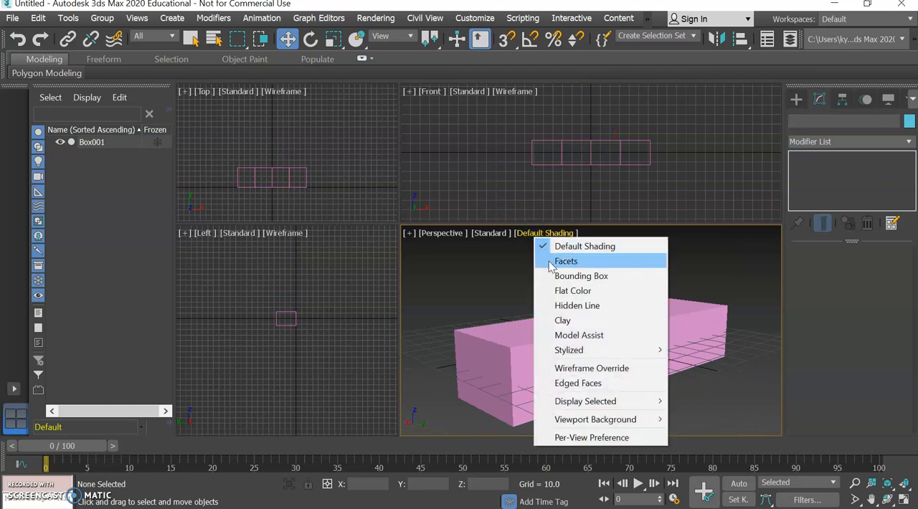
click(565, 262)
click(539, 234)
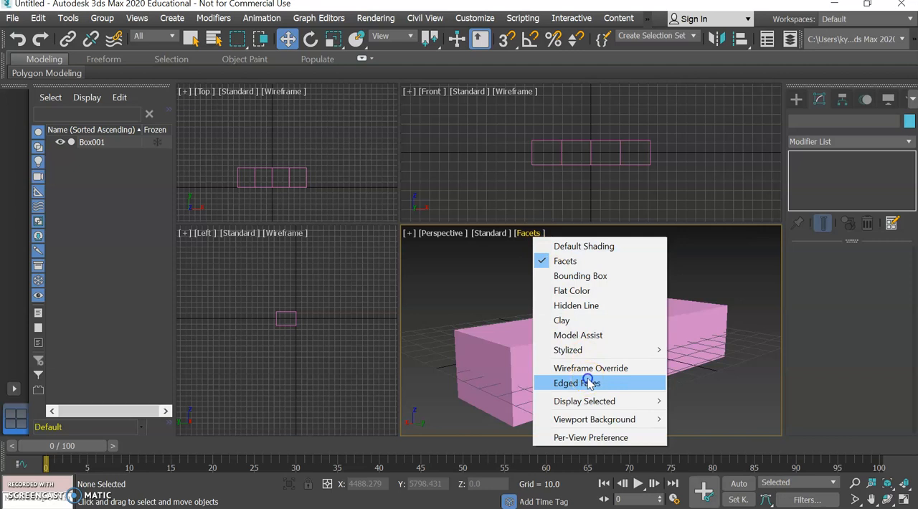
click(585, 382)
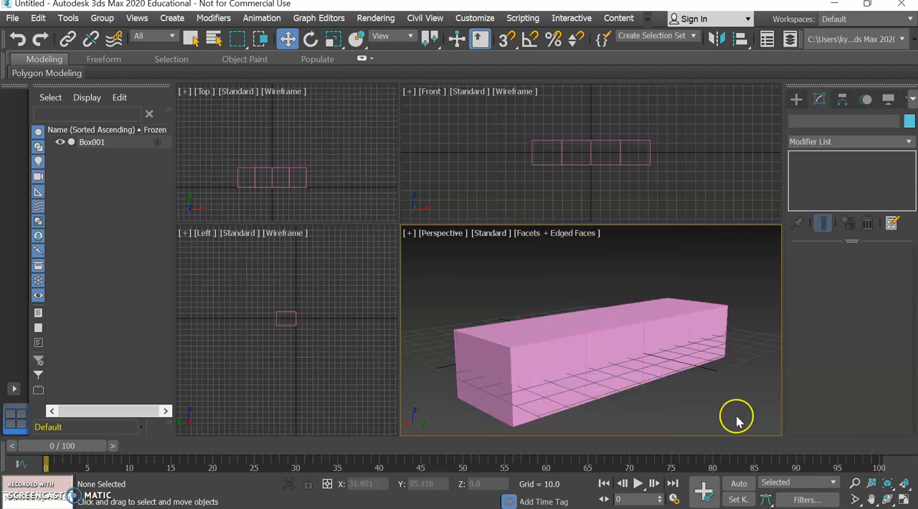
click(549, 233)
click(547, 246)
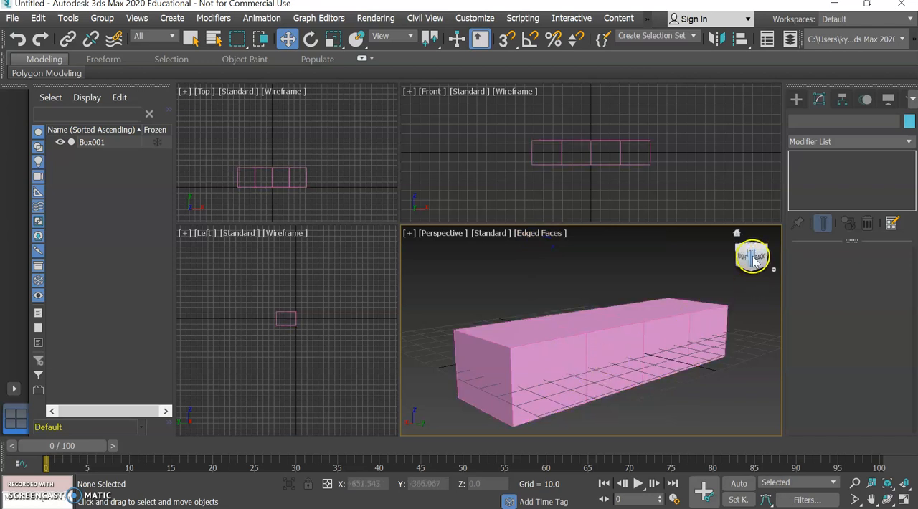
Select the box in the Perspective viewport from an angle that shows its long side and upper face.
click(746, 255)
drag(742, 259, 752, 266)
click(575, 348)
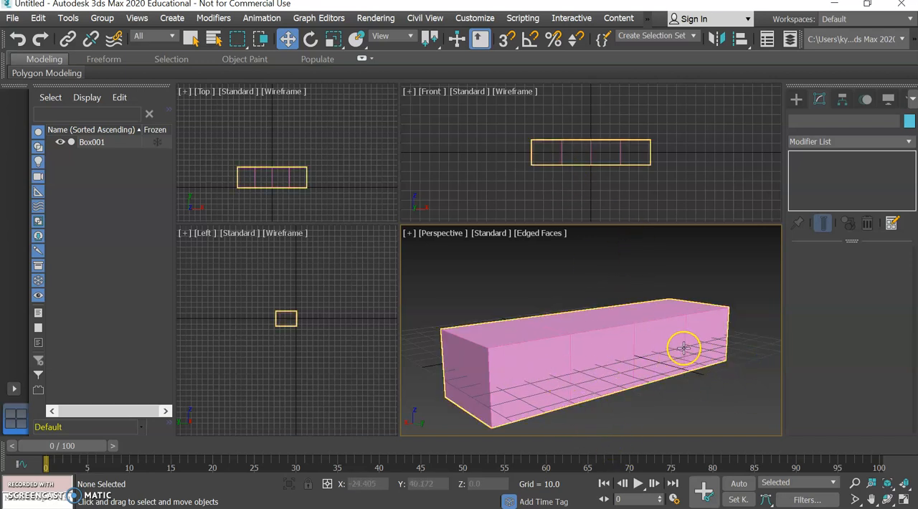
click(710, 317)
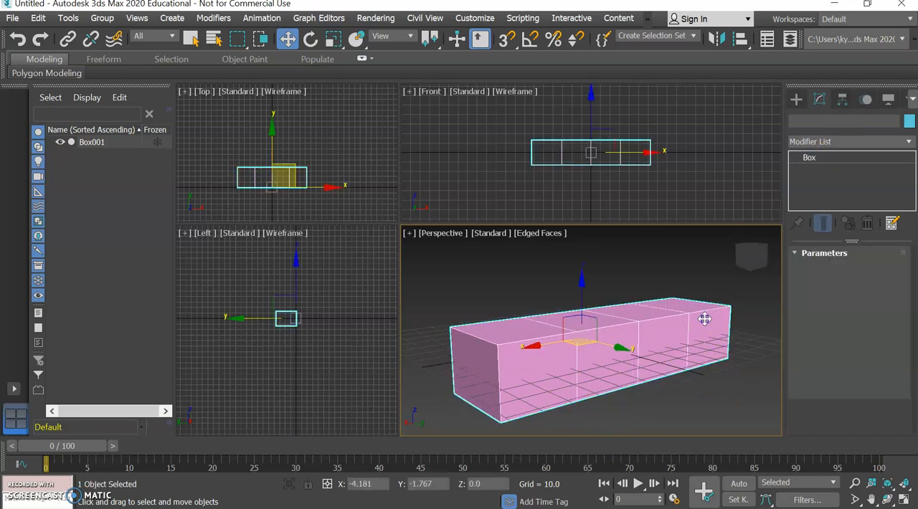
drag(707, 317, 707, 336)
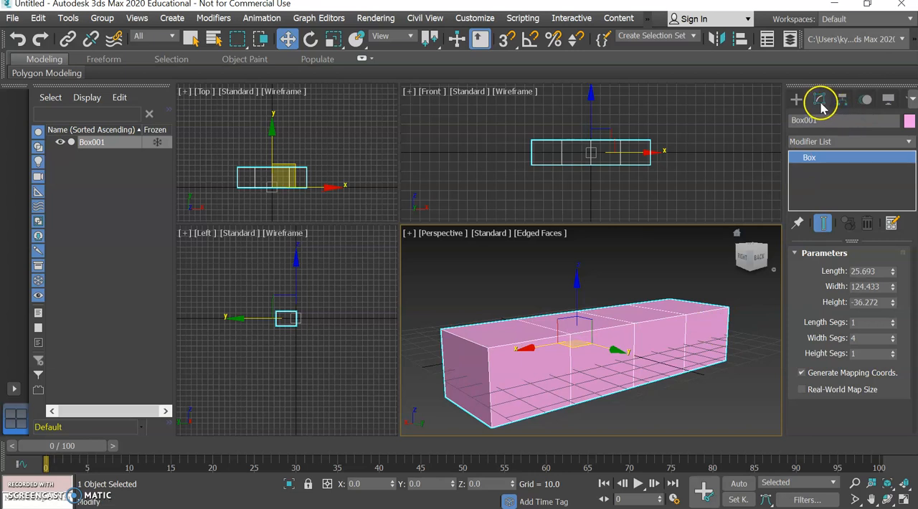
click(796, 99)
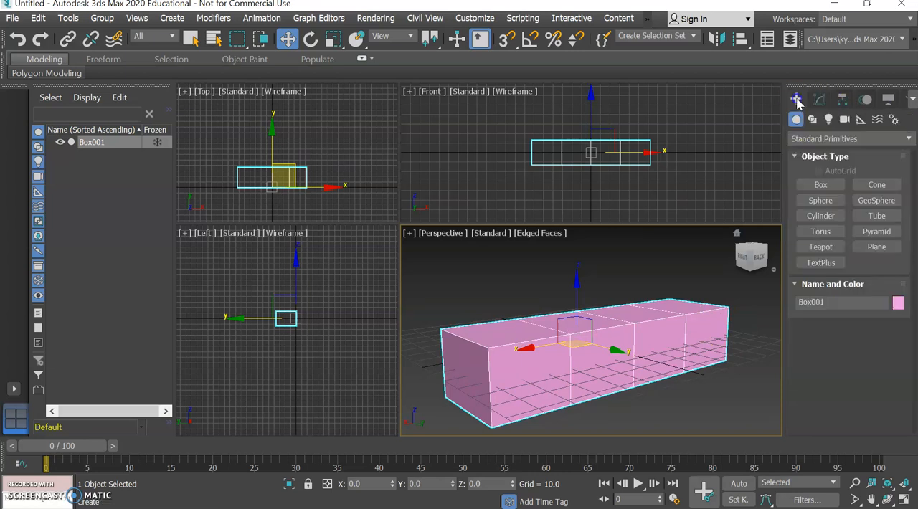
click(818, 100)
click(814, 105)
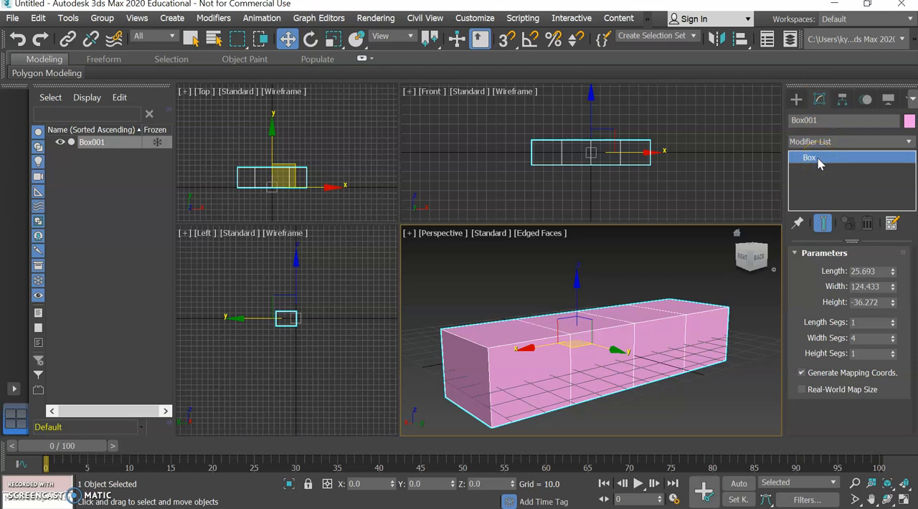
Add an Edit Poly modifier to the selected box.
click(909, 143)
scroll(864, 72, down, 6)
scroll(863, 91, down, 5)
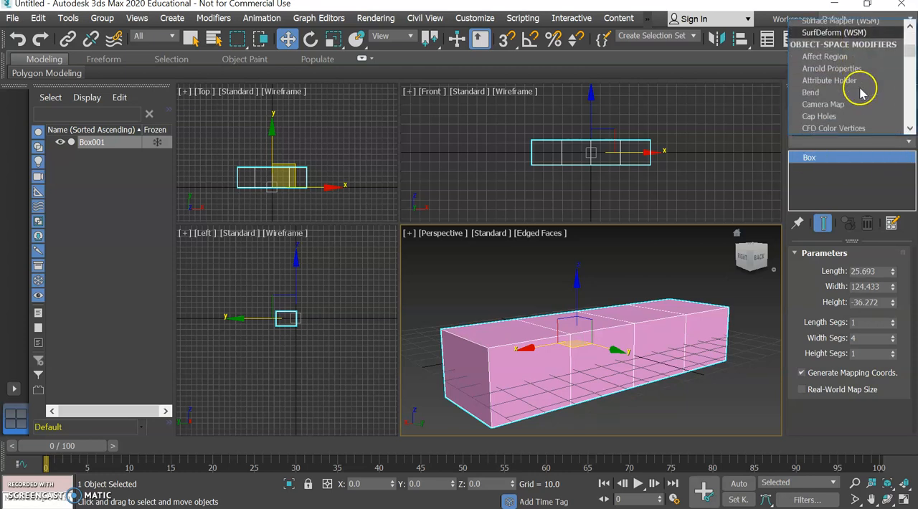
scroll(863, 93, down, 3)
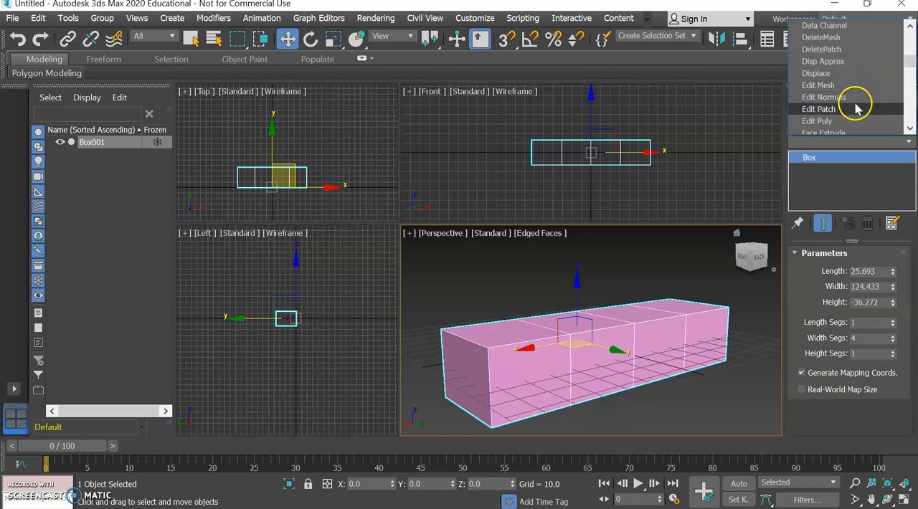
click(814, 121)
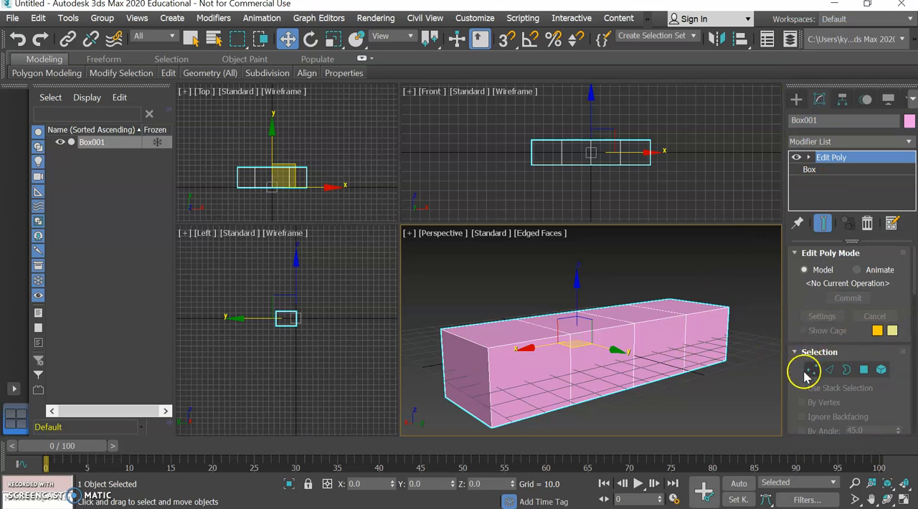
Switch the Edit Poly modifier to vertex level and select the upper corner vertex at the far end of the box's long side.
drag(902, 291, 896, 252)
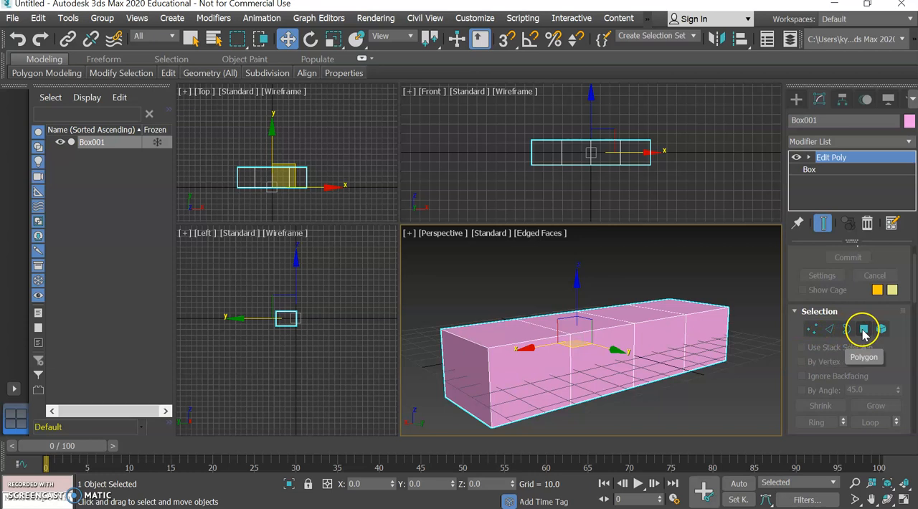
click(815, 330)
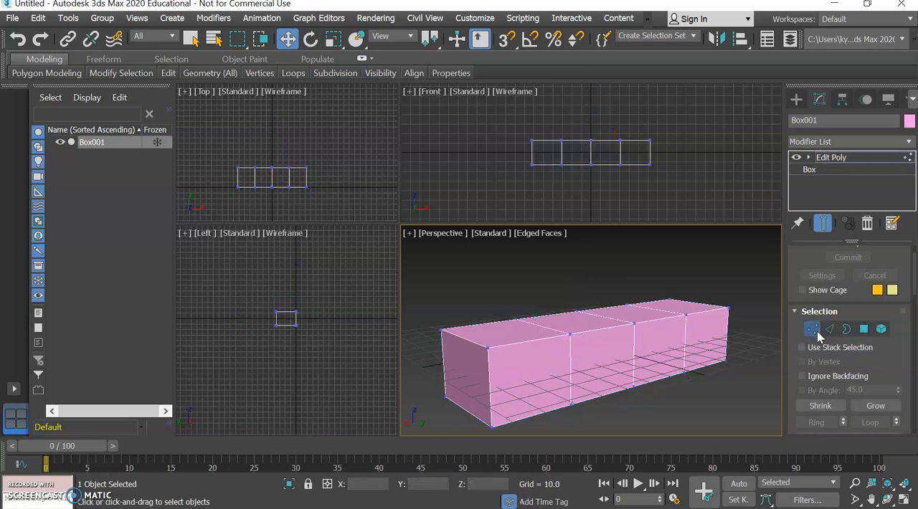
click(728, 309)
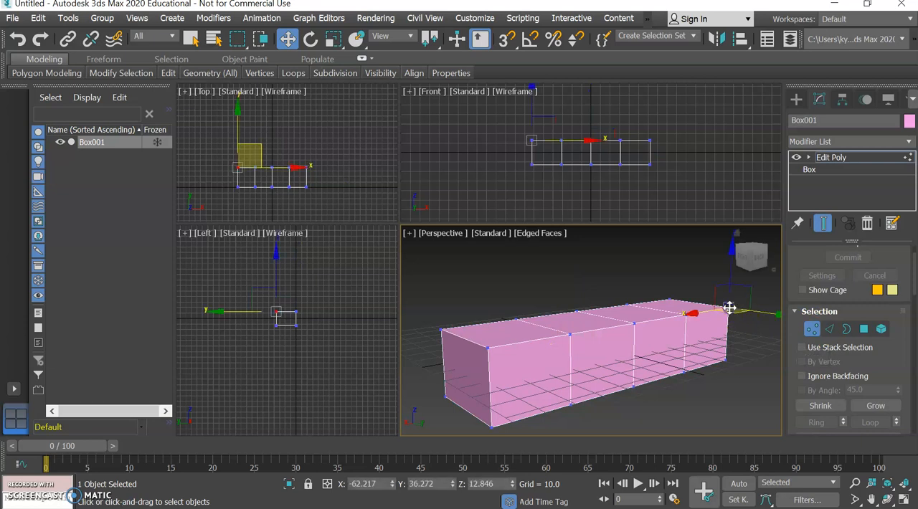
Try raising the middle vertex of the long side's upper edge to about Z 24.2, and undo the move.
click(634, 323)
click(570, 331)
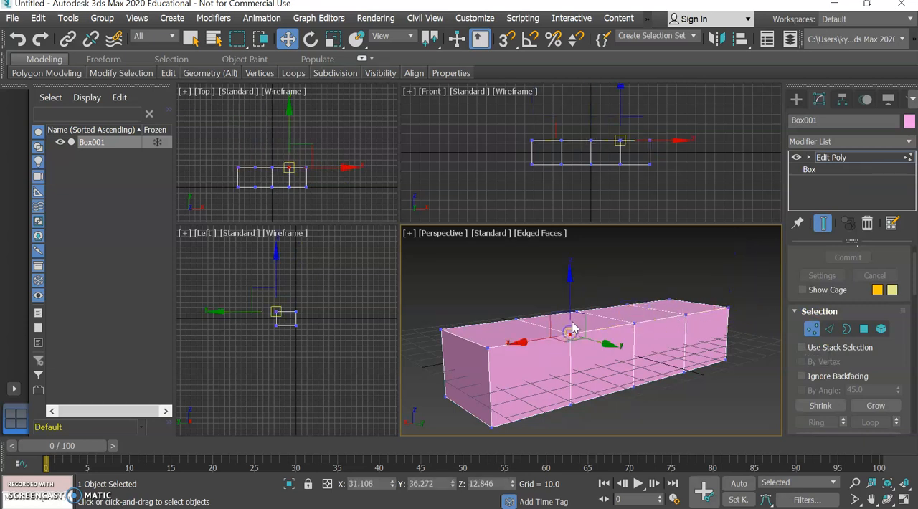
click(634, 324)
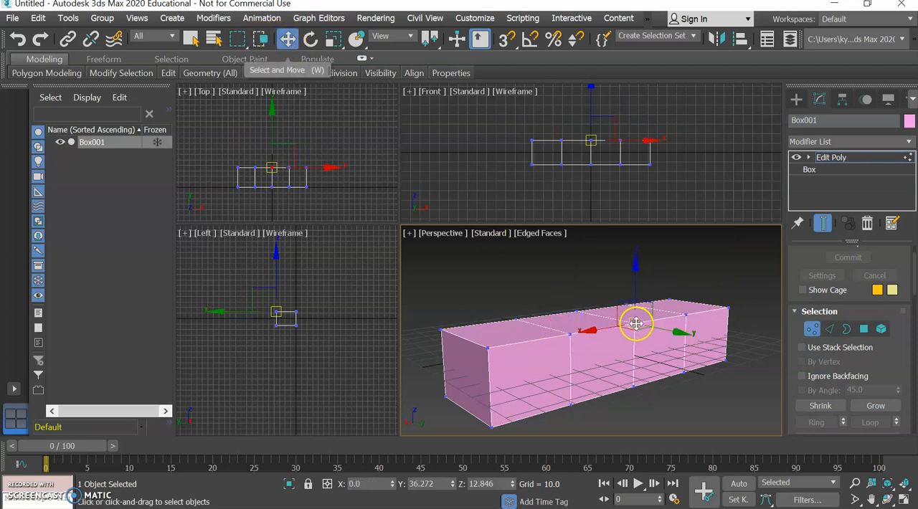
drag(635, 261, 635, 234)
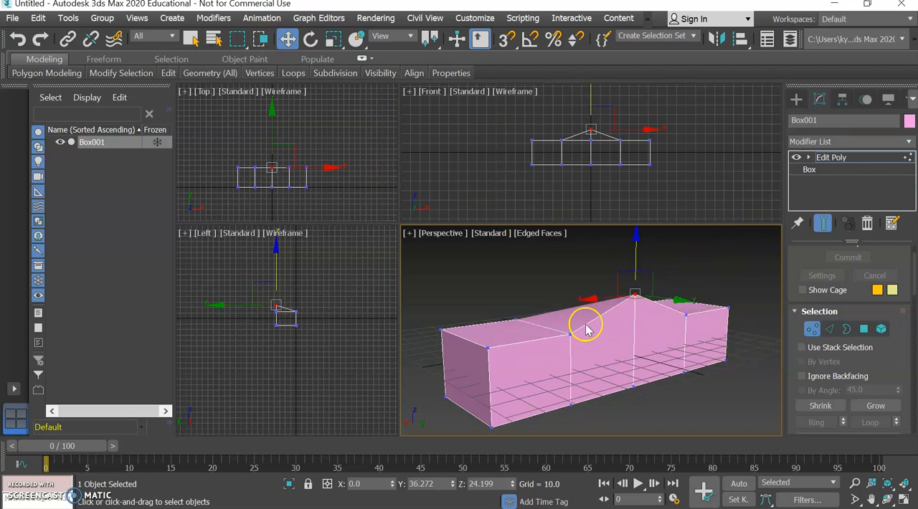
key(ctrl+z)
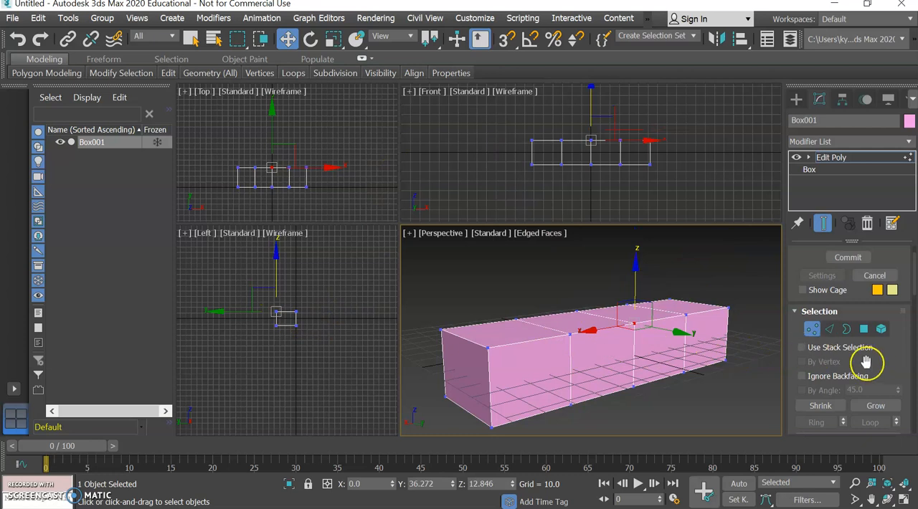
Switch to edge level and try raising one middle segment of the long side's upper edge to about Z 23.3, then undo the move.
click(829, 330)
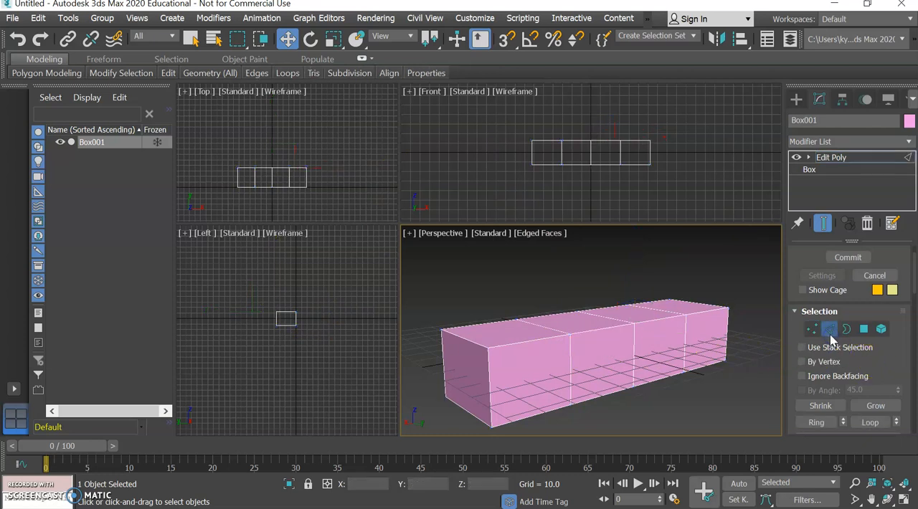
click(607, 322)
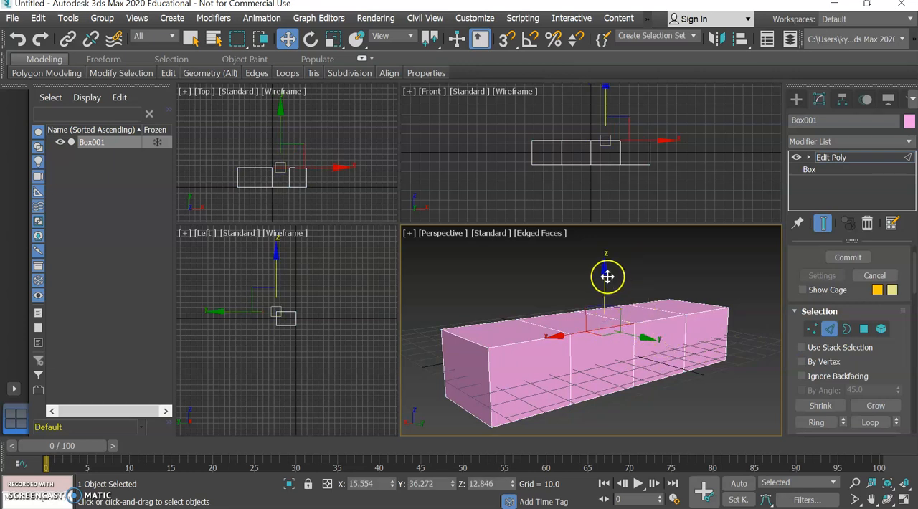
drag(607, 272, 603, 239)
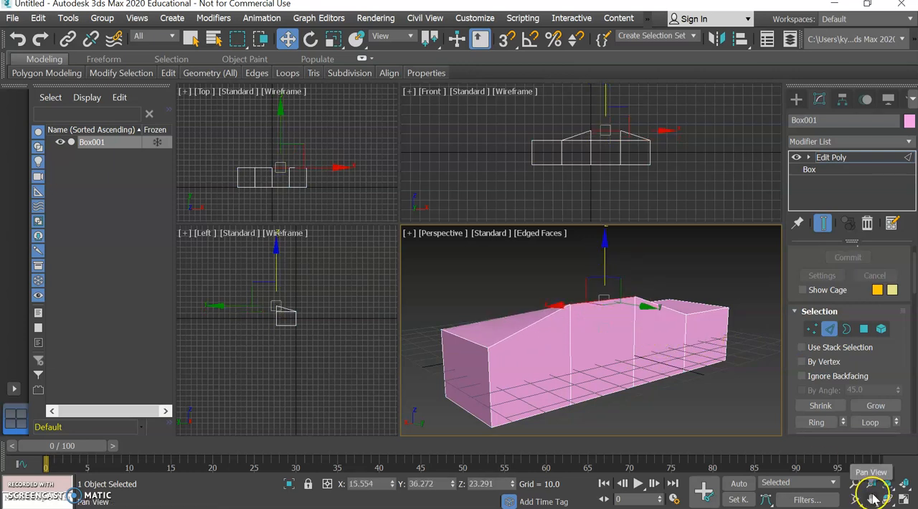
key(ctrl+z)
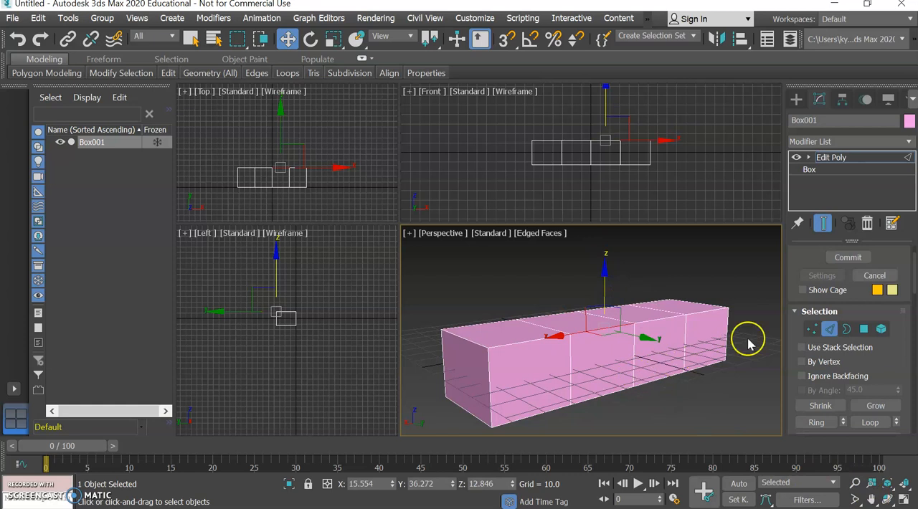
Select the entire upper edge of the box's long side, try raising it to about Z 31.9, and undo the move.
double_click(528, 341)
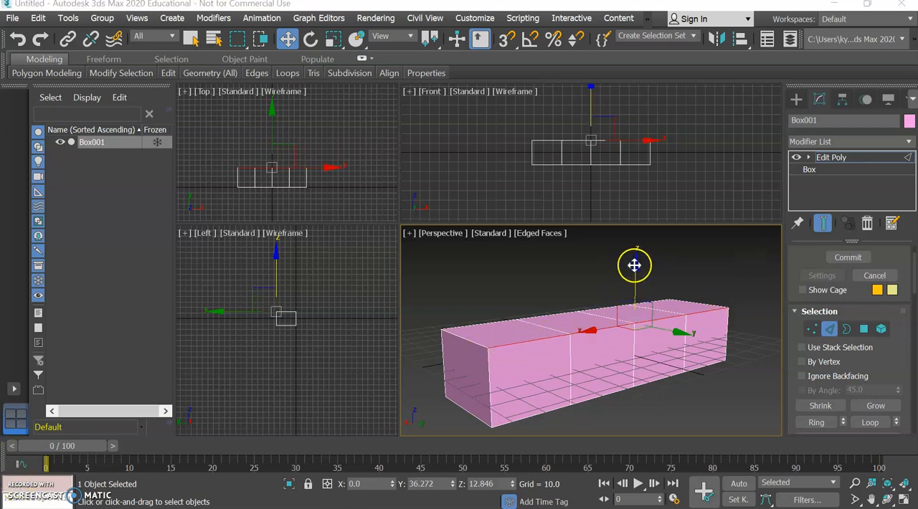
drag(635, 265, 643, 232)
mouse_move(644, 243)
mouse_down()
mouse_move(647, 217)
mouse_move(636, 247)
mouse_up()
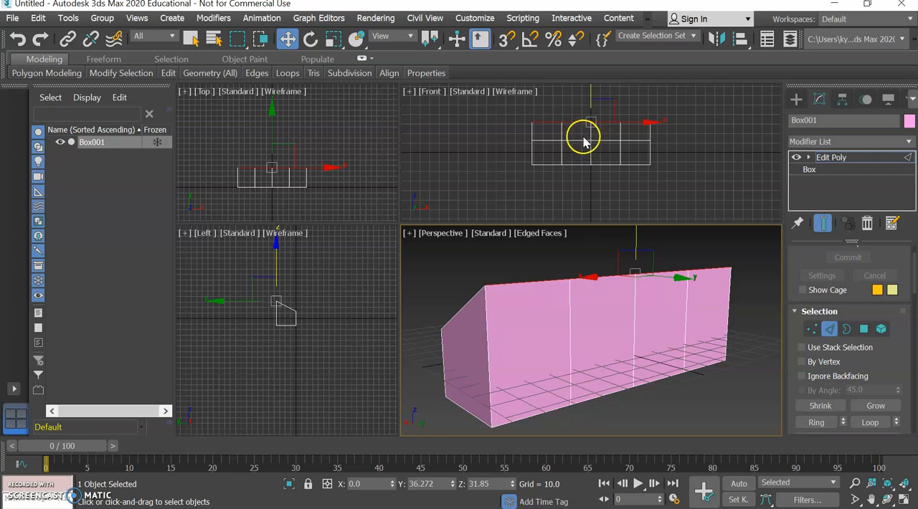
drag(585, 128, 585, 146)
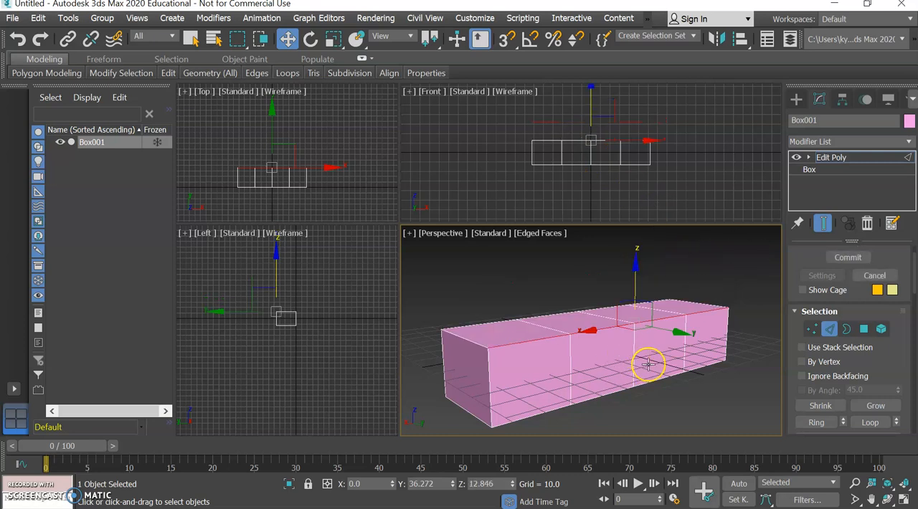
Switch to polygon level, try raising a middle polygon of the box's upper face, and undo the move.
click(864, 330)
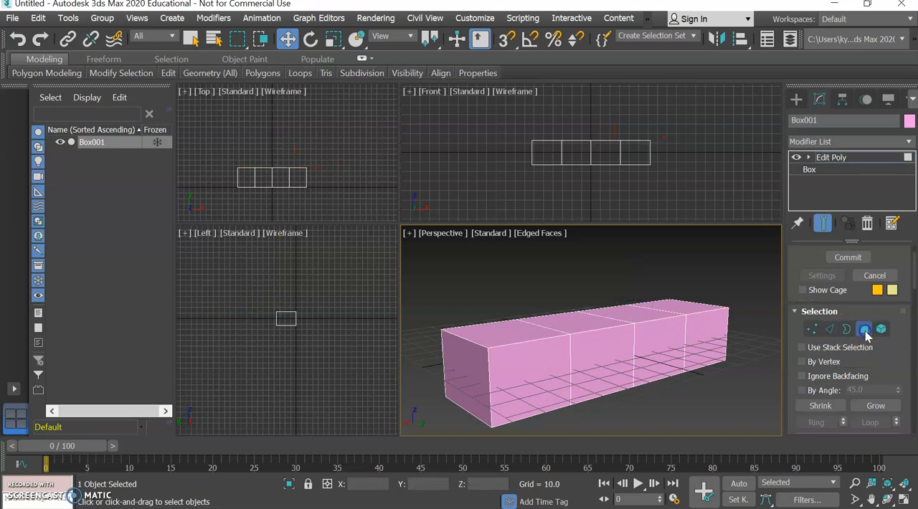
click(719, 337)
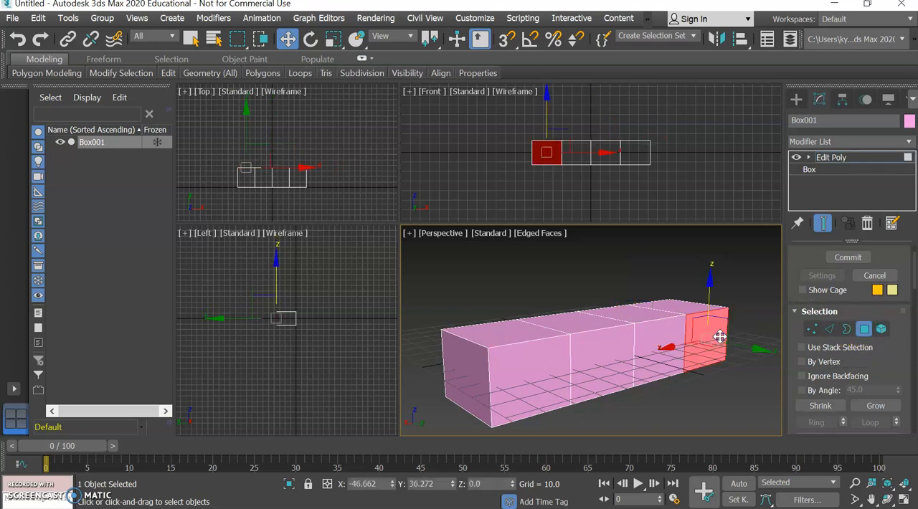
click(584, 324)
drag(574, 262, 573, 231)
key(ctrl+z)
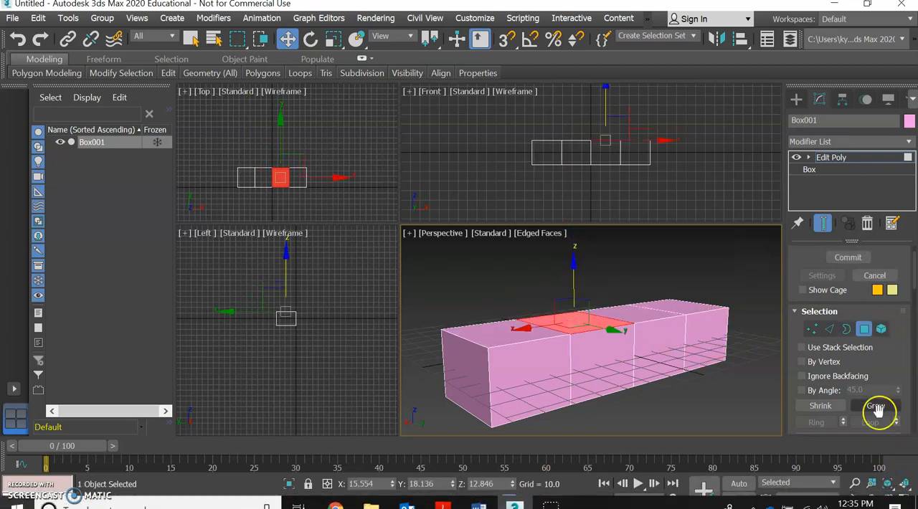
Select the whole box at element level, then return to polygon level with nothing selected.
click(881, 330)
click(650, 349)
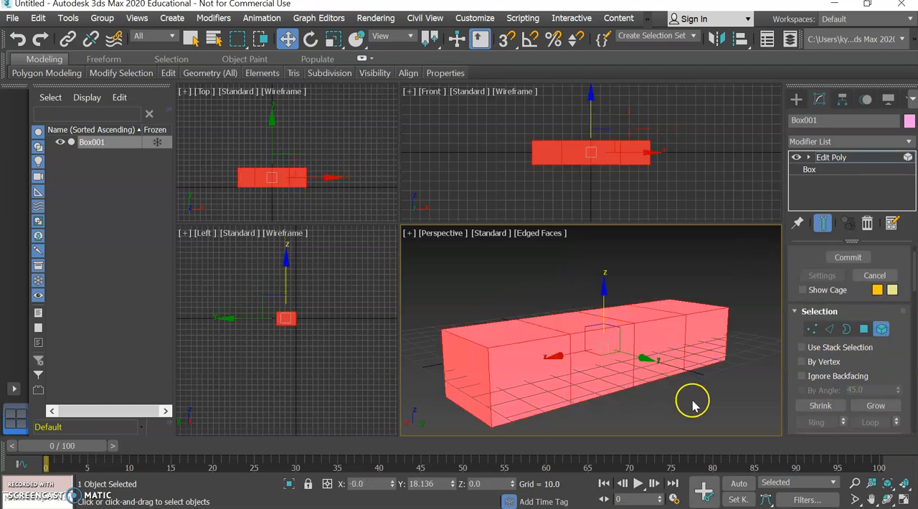
click(863, 328)
click(693, 423)
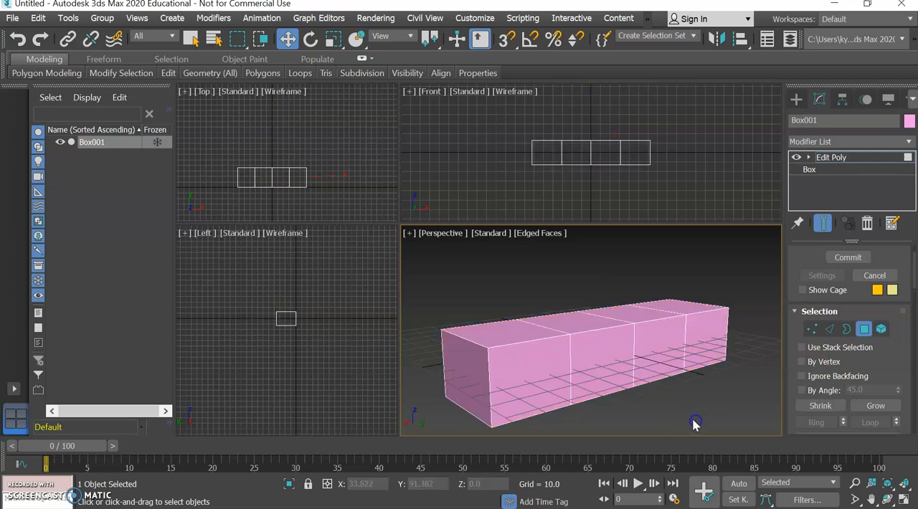
Select single polygons on the long side and upper face one after another, and clear the selection.
click(706, 347)
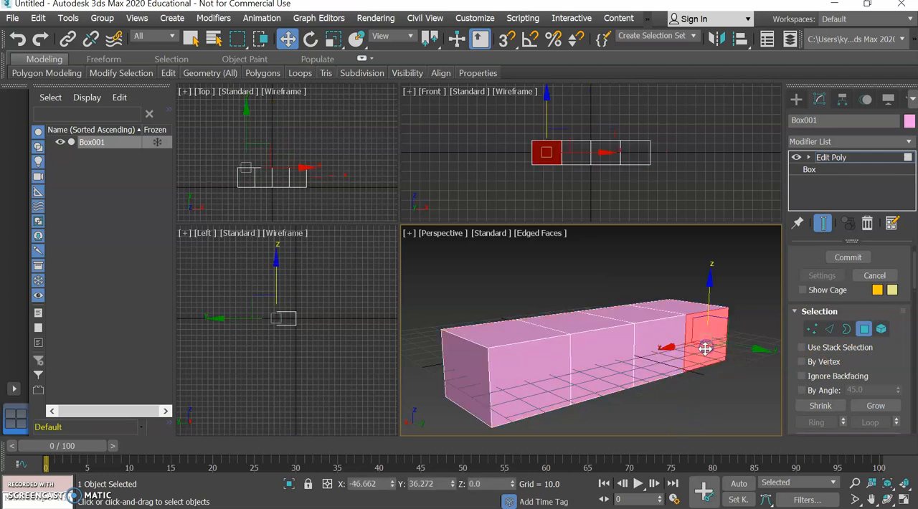
click(649, 267)
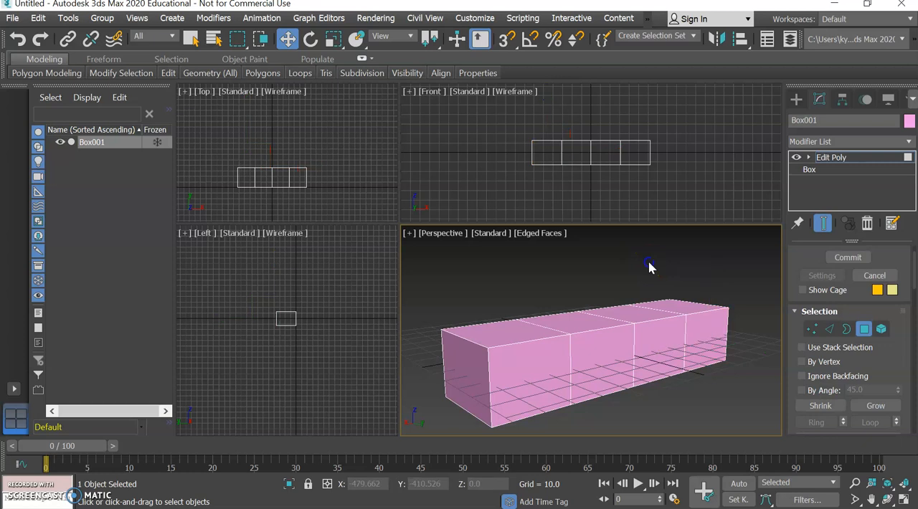
click(674, 349)
click(693, 343)
click(647, 329)
click(583, 318)
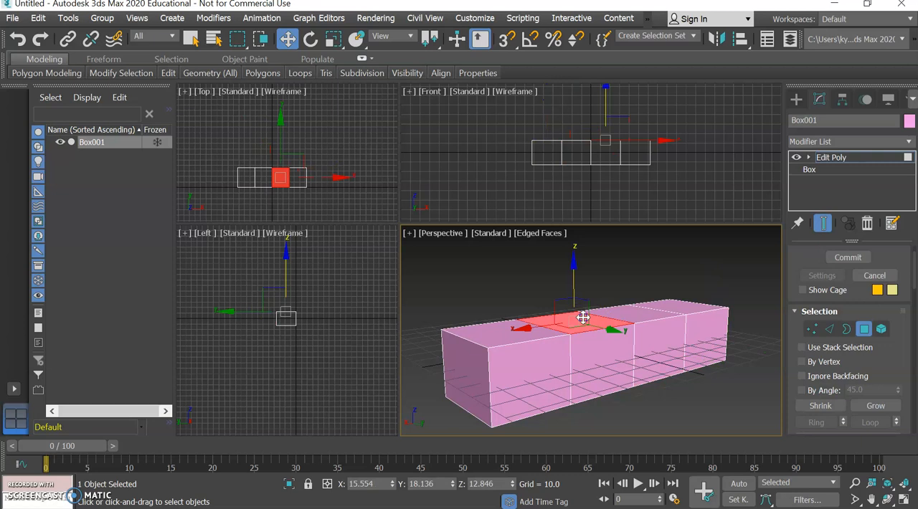
click(650, 251)
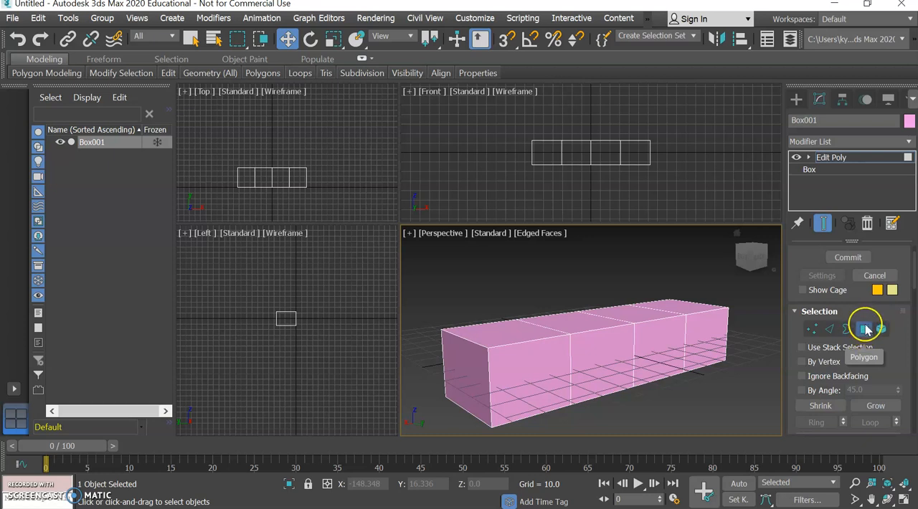
Select the two adjoining polygons at the far end of the box's long side together.
click(709, 339)
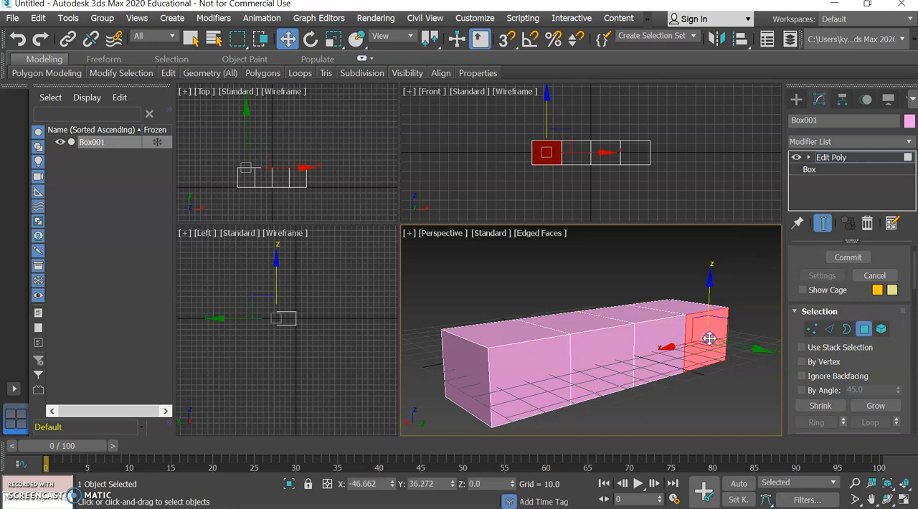
ctrl+click(649, 343)
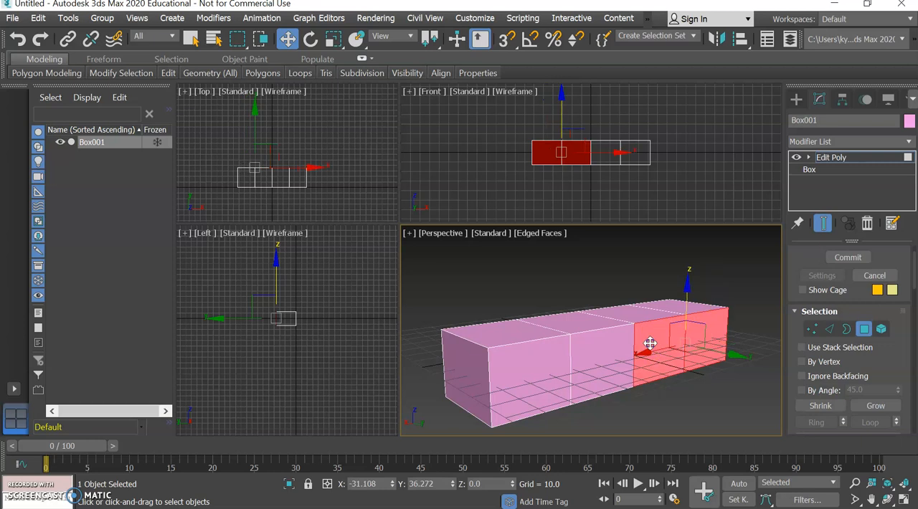
Try adding polygons of the box's upper face to the selection, and undo these additions.
ctrl+click(544, 330)
ctrl+click(586, 328)
ctrl+click(659, 318)
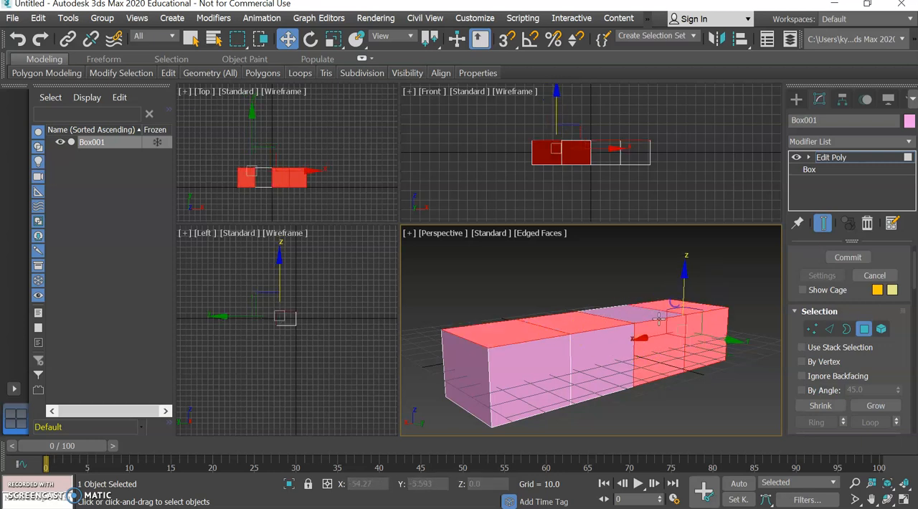
ctrl+click(532, 381)
ctrl+click(539, 378)
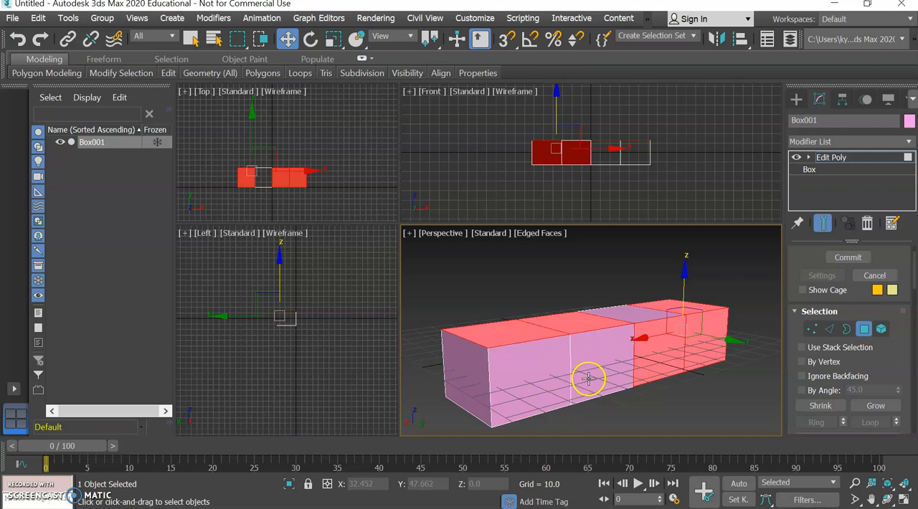
key(ctrl+z)
key(ctrl+z)
key(ctrl+z)
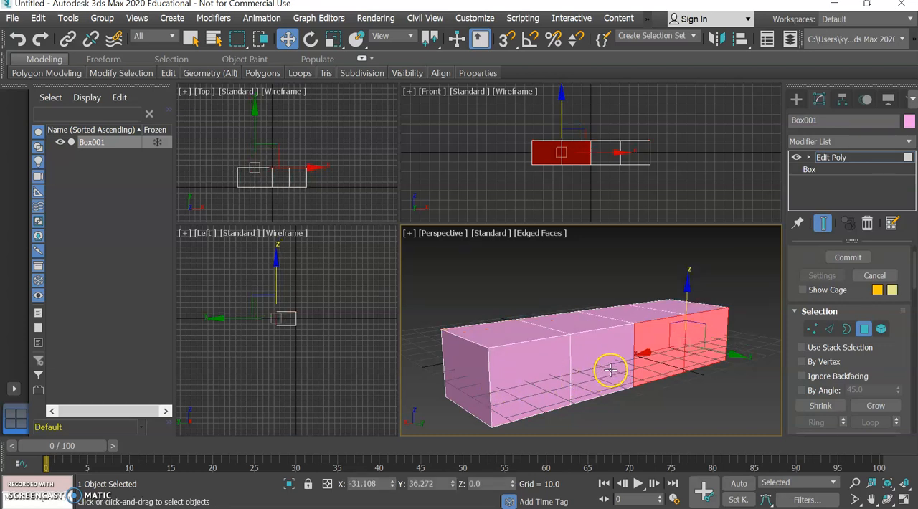
Add the two remaining polygons of the long side to the selection.
ctrl+click(610, 370)
ctrl+click(529, 379)
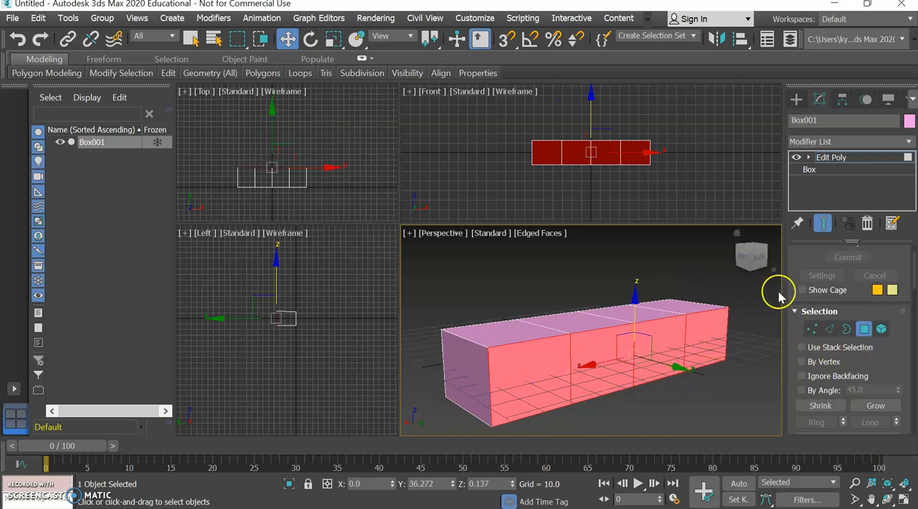
Inset the four selected long-side polygons individually, using the By Polygon option and an amount of 5.425.
drag(755, 263, 687, 299)
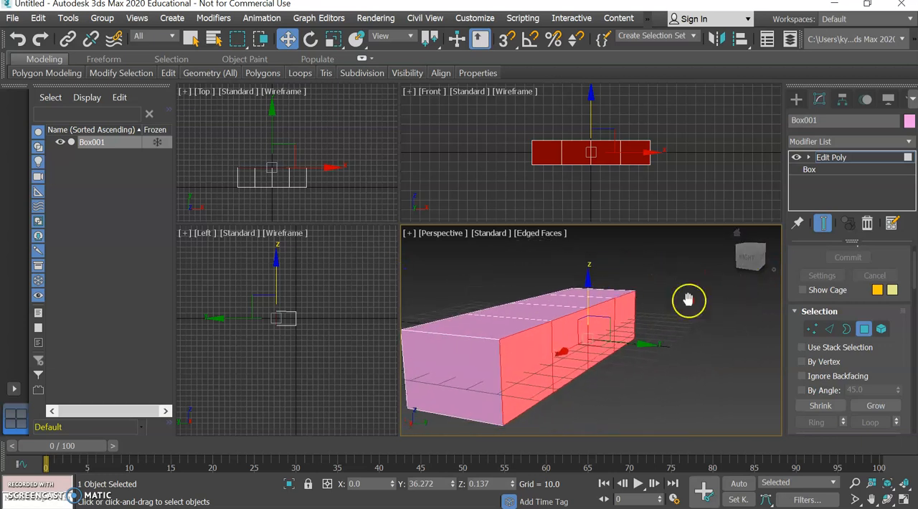
scroll(687, 302, down, 3)
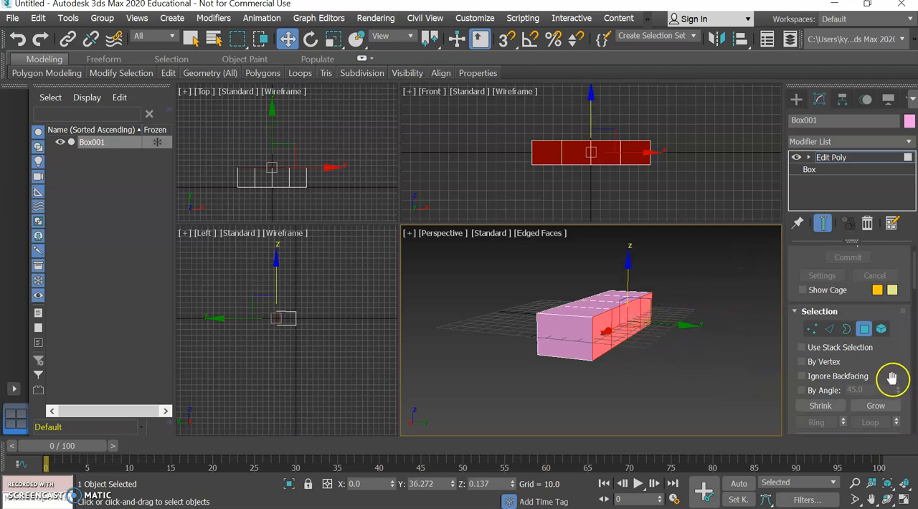
scroll(880, 370, down, 5)
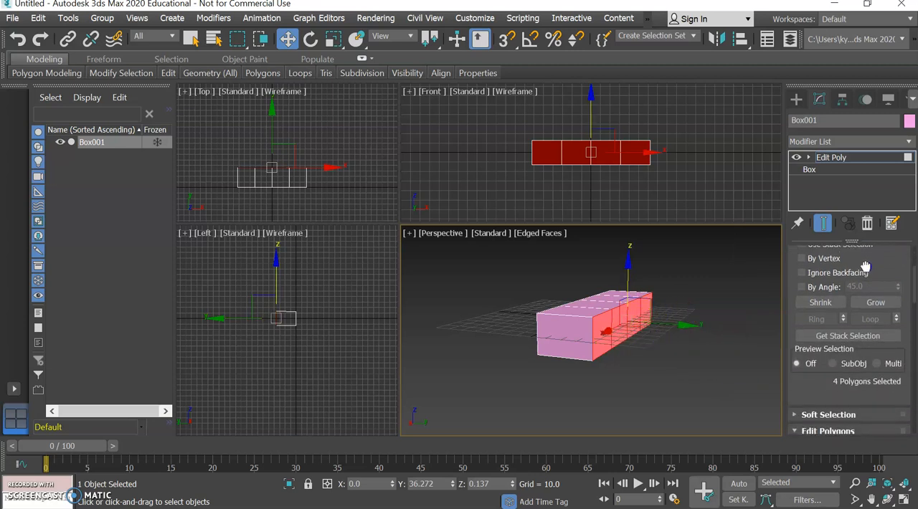
scroll(870, 369, down, 4)
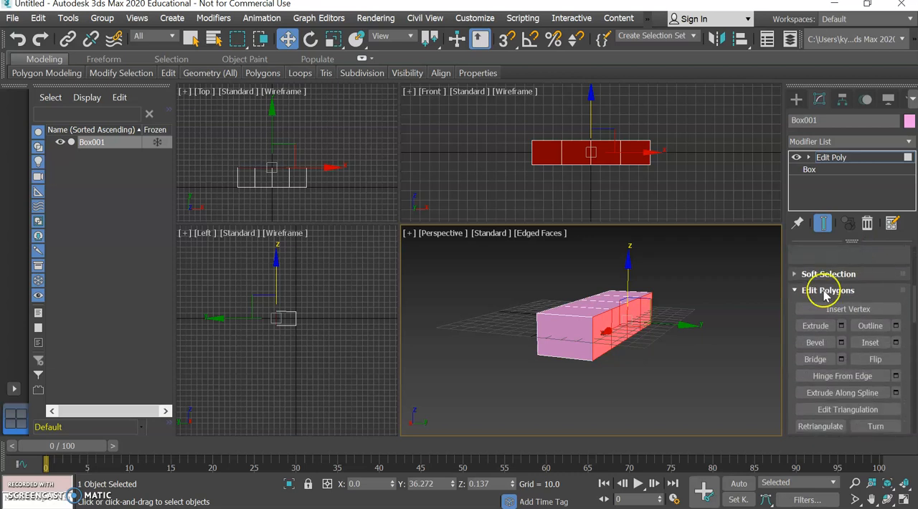
mouse_move(747, 258)
drag(748, 258, 708, 252)
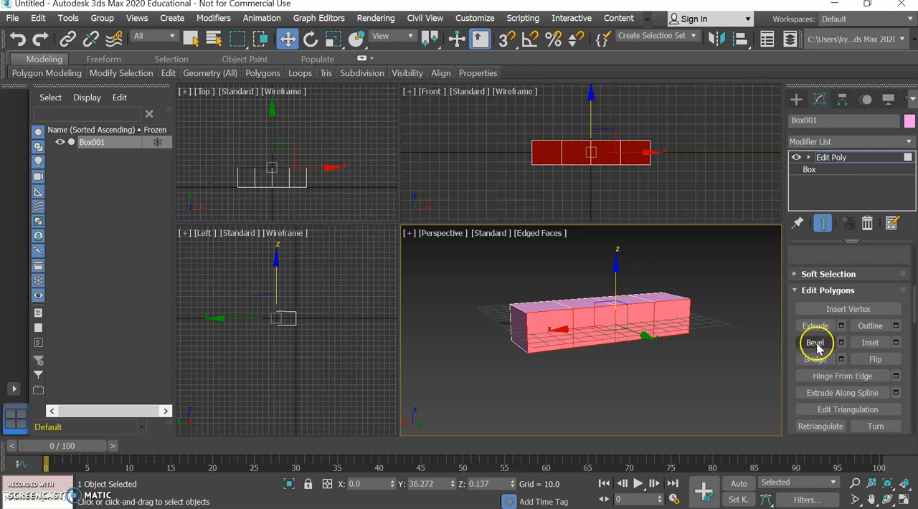
click(896, 343)
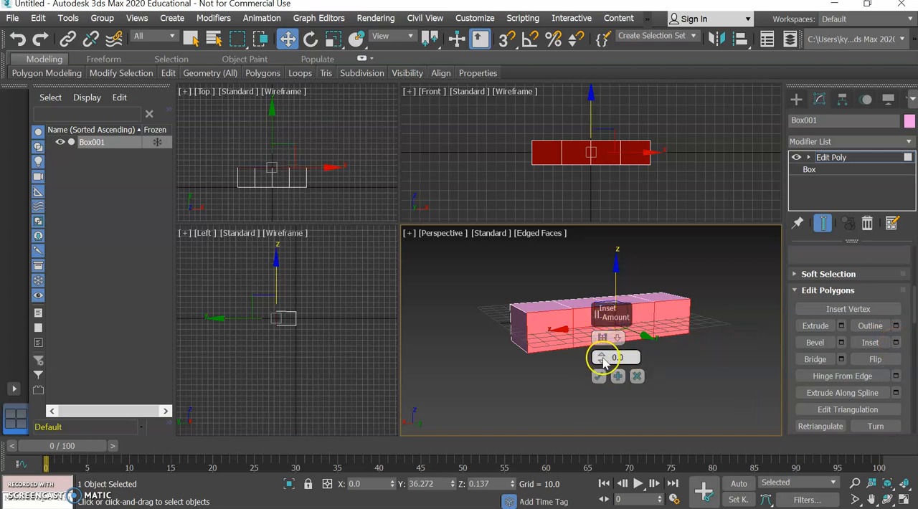
drag(601, 369, 601, 348)
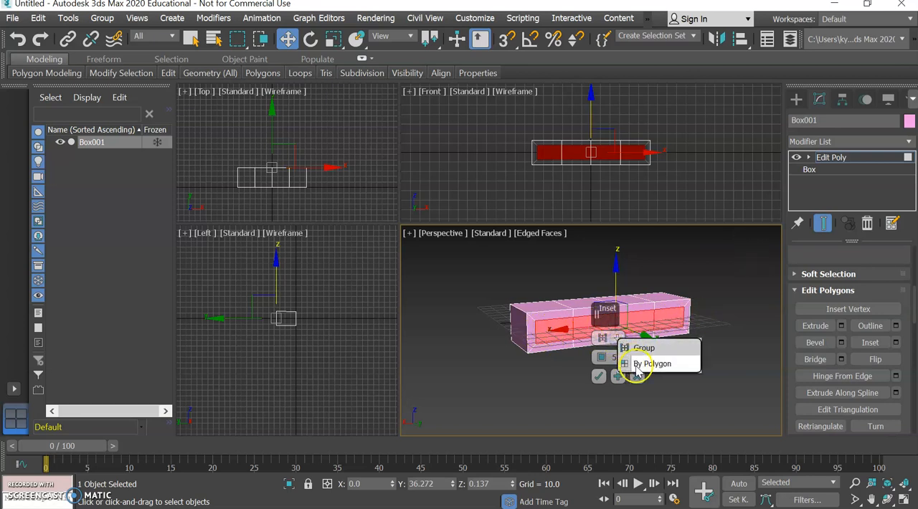
click(637, 364)
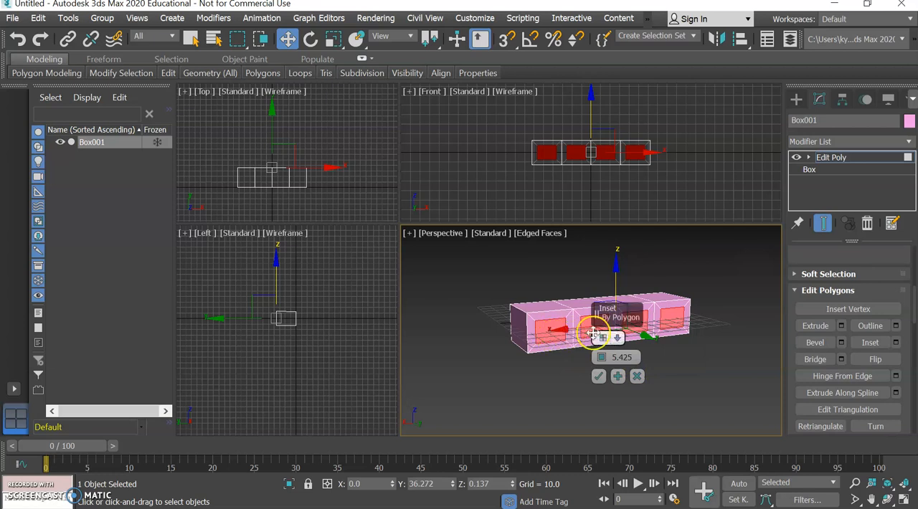
click(599, 377)
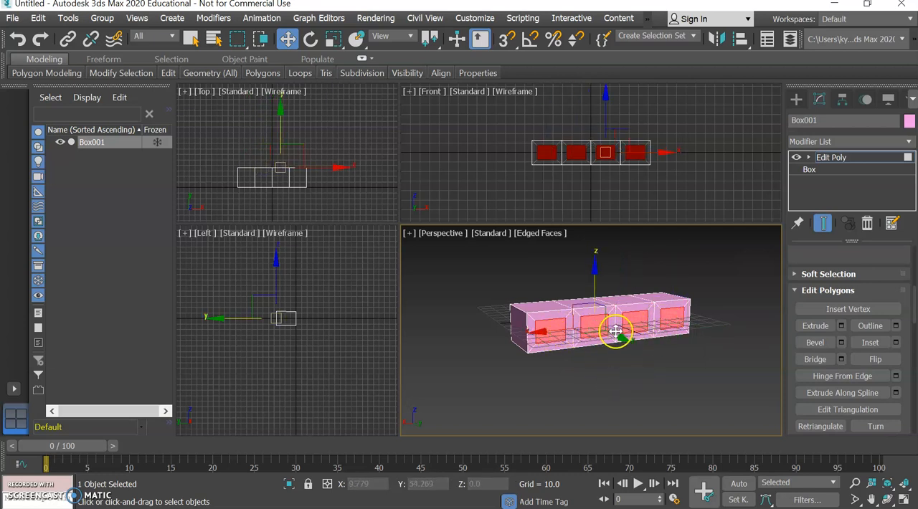
Extrude the four inset polygons on the box's long side by 132.715 into separate bars.
drag(747, 259, 762, 272)
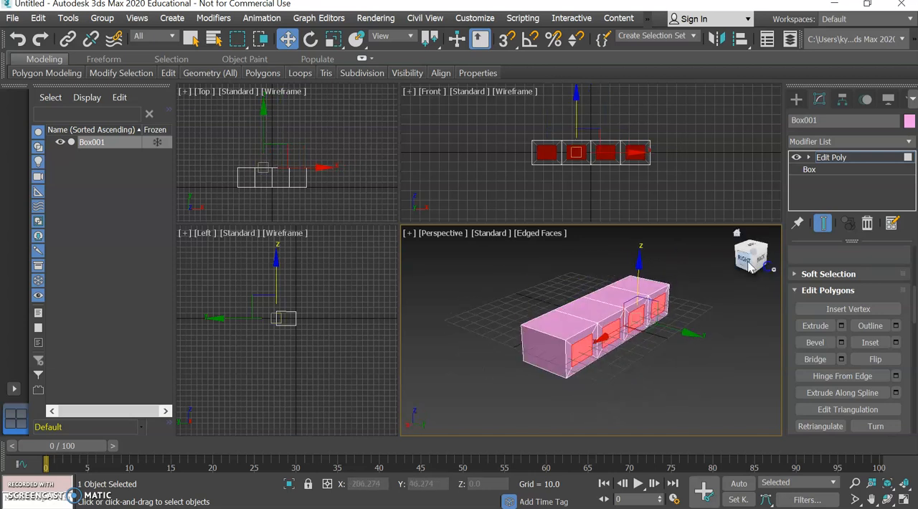
click(842, 327)
drag(601, 357, 572, 52)
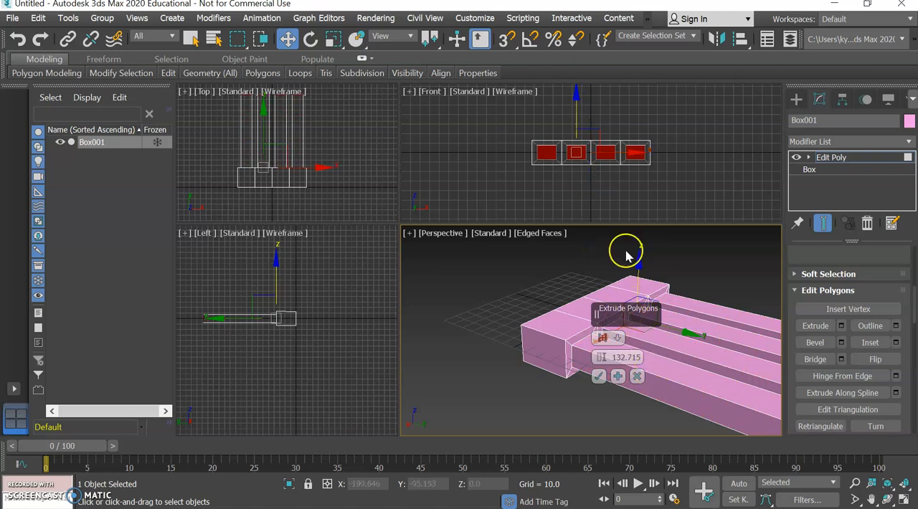
click(287, 127)
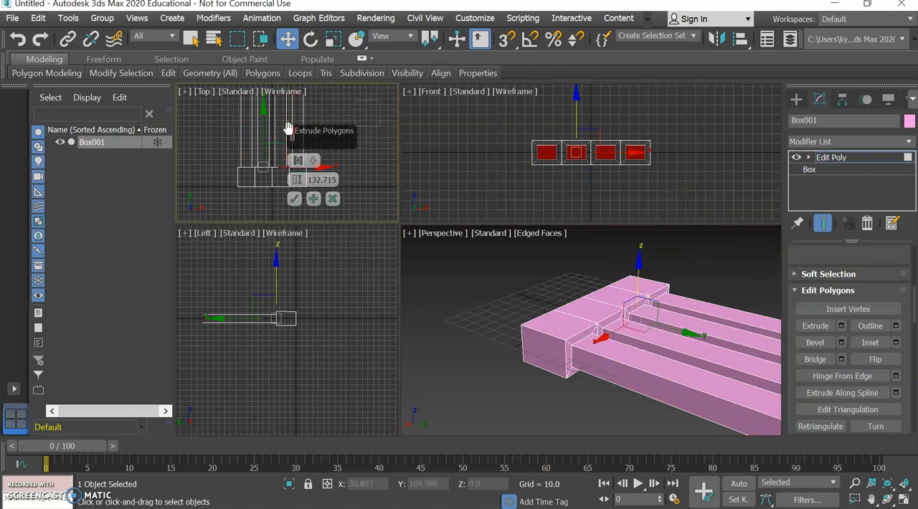
middle_drag(280, 138, 266, 145)
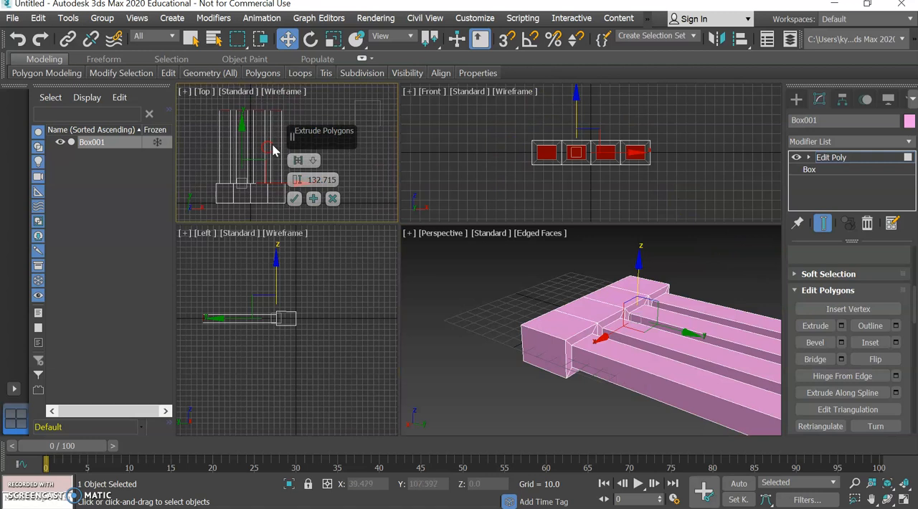
click(255, 184)
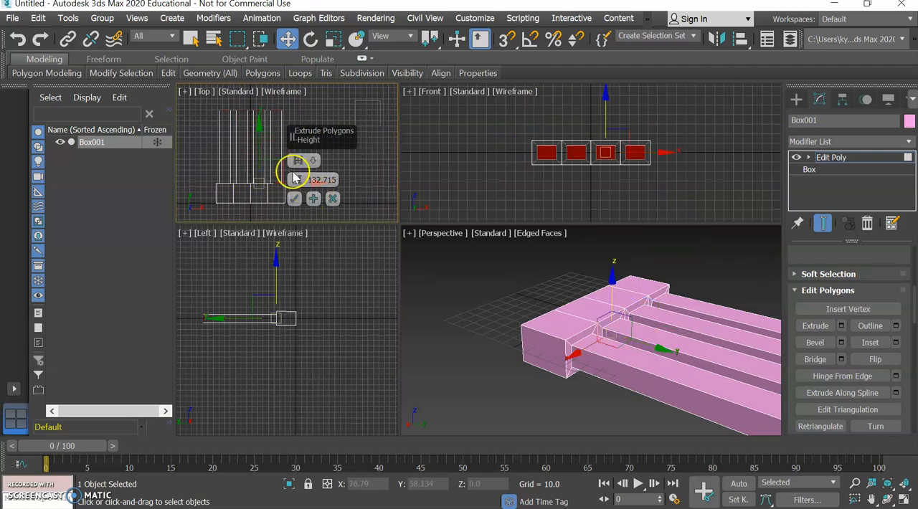
click(295, 201)
Select the four polygons on the box's long side opposite the bars.
alt+middle_drag(550, 329, 581, 387)
scroll(588, 380, down, 3)
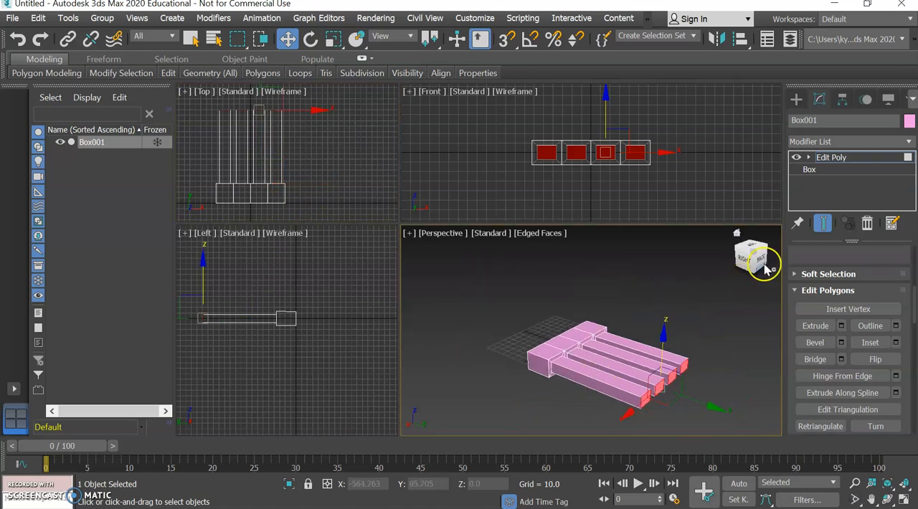
click(754, 254)
mouse_move(431, 286)
mouse_down()
mouse_move(401, 263)
mouse_move(455, 270)
mouse_move(402, 257)
mouse_move(421, 273)
mouse_up()
drag(498, 389, 517, 371)
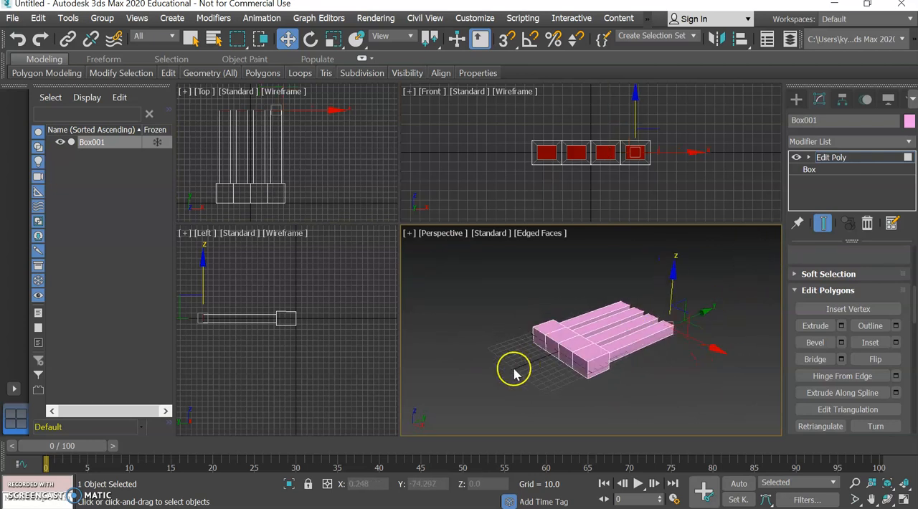
click(576, 366)
ctrl+click(566, 359)
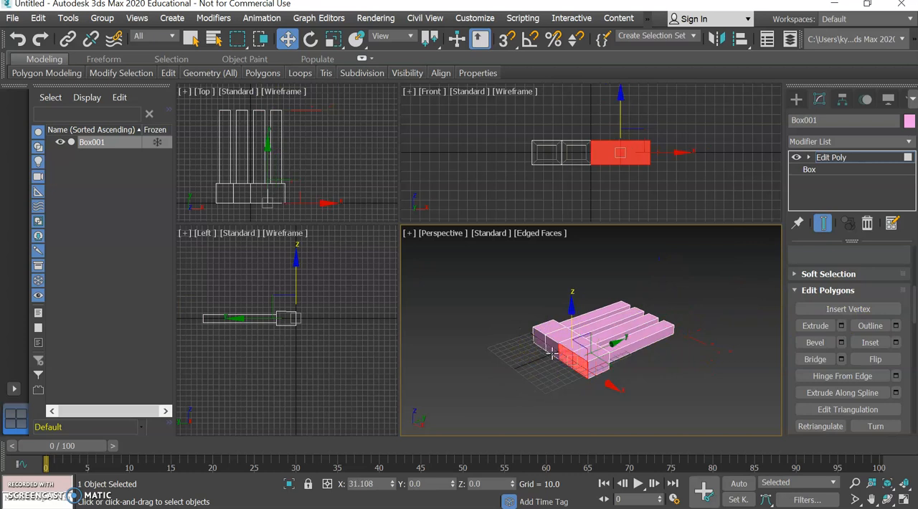
ctrl+click(548, 345)
ctrl+click(542, 341)
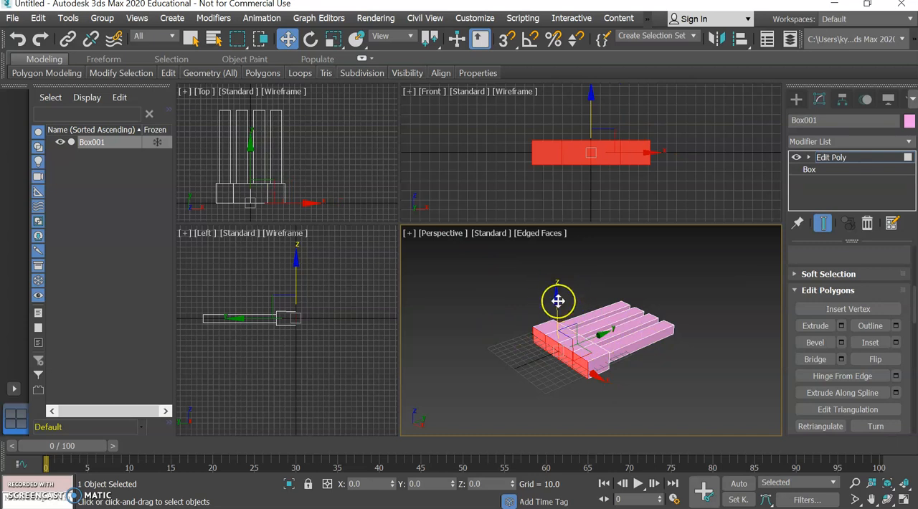
Switch to the Select Object tool, clear the polygon selection and reselect the four polygons opposite the bars.
click(194, 41)
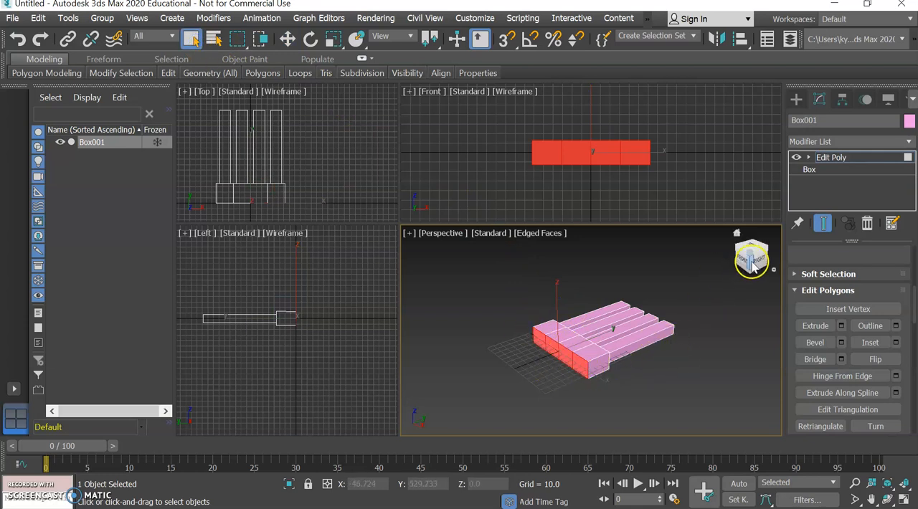
click(750, 267)
drag(438, 230, 744, 267)
click(661, 355)
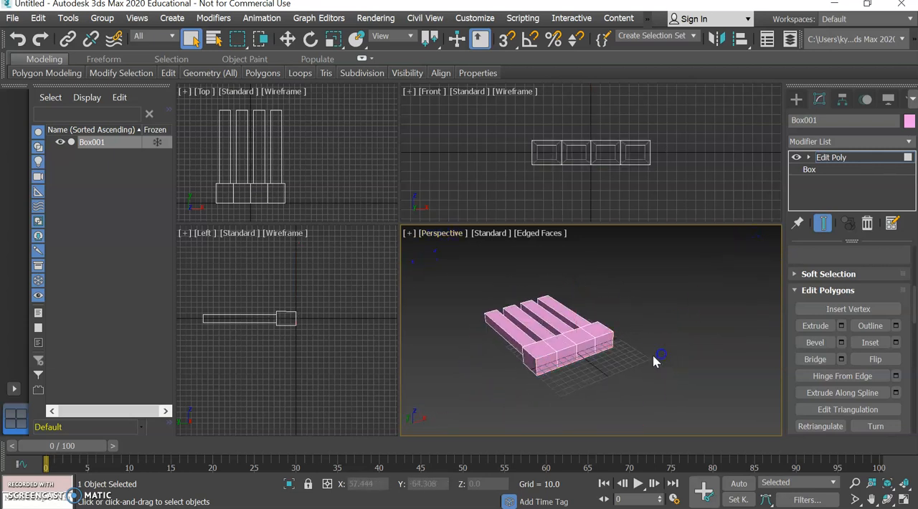
scroll(610, 366, up, 3)
click(503, 366)
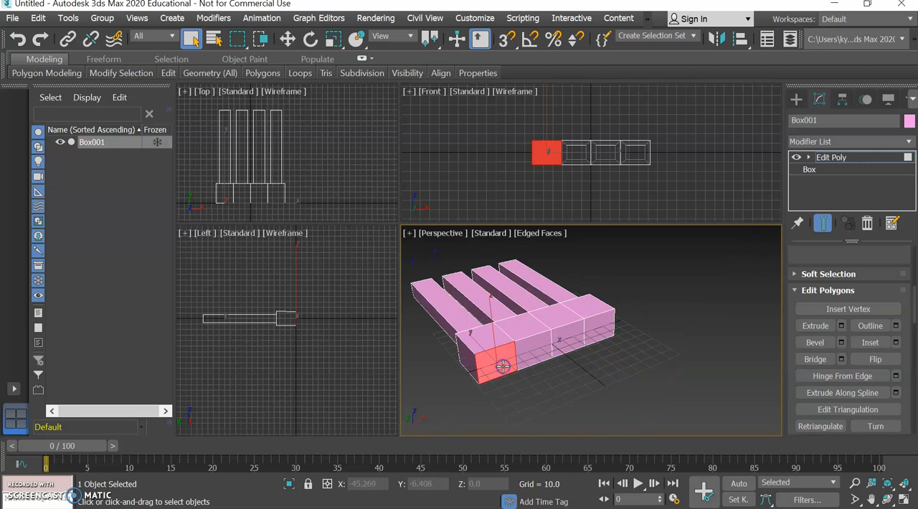
ctrl+click(538, 358)
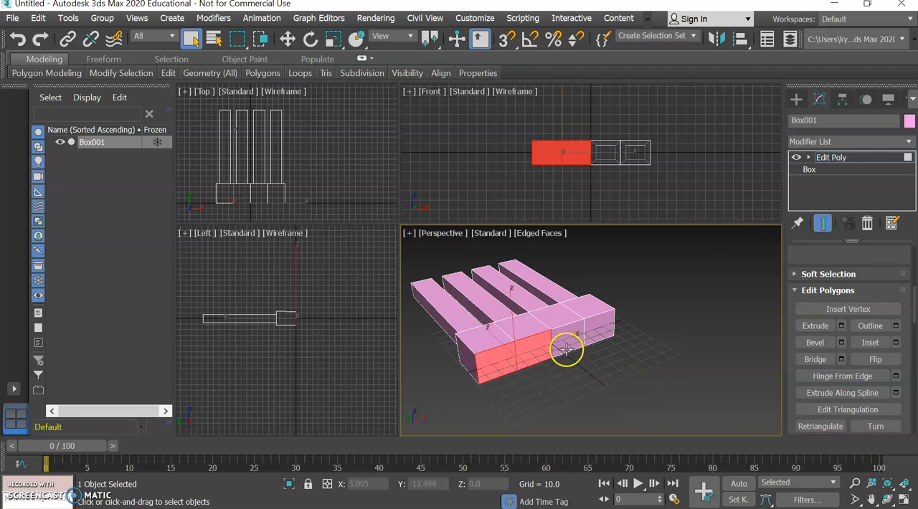
ctrl+click(566, 349)
ctrl+click(604, 335)
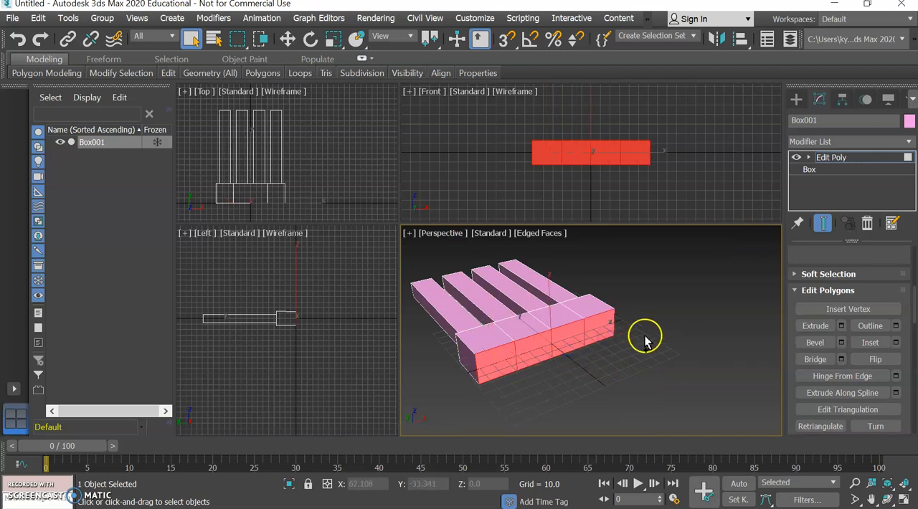
Try selecting the box's polygons from a view beneath it, and clear the selection.
drag(754, 263, 754, 253)
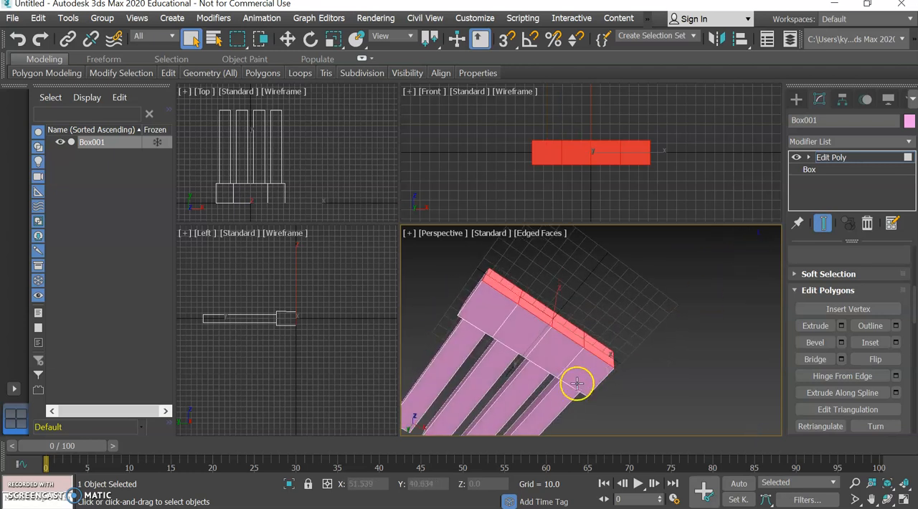
click(583, 376)
click(658, 337)
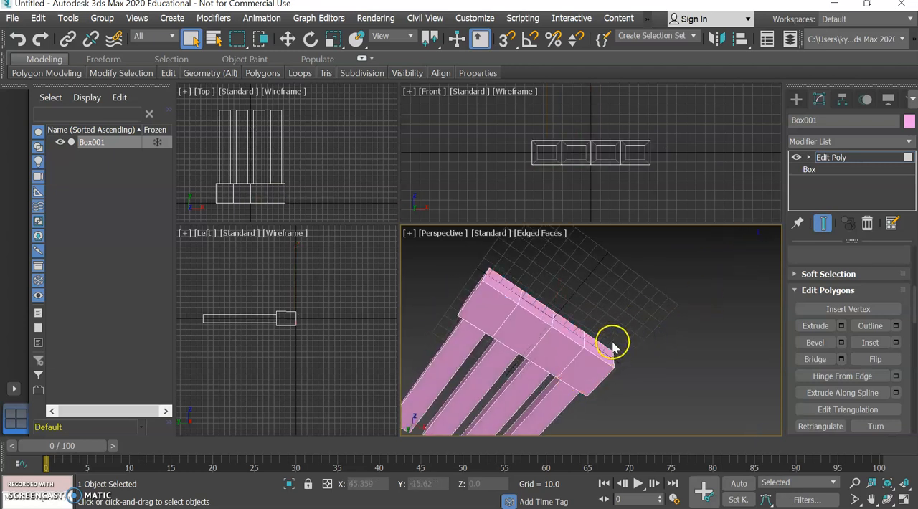
click(589, 346)
ctrl+click(571, 337)
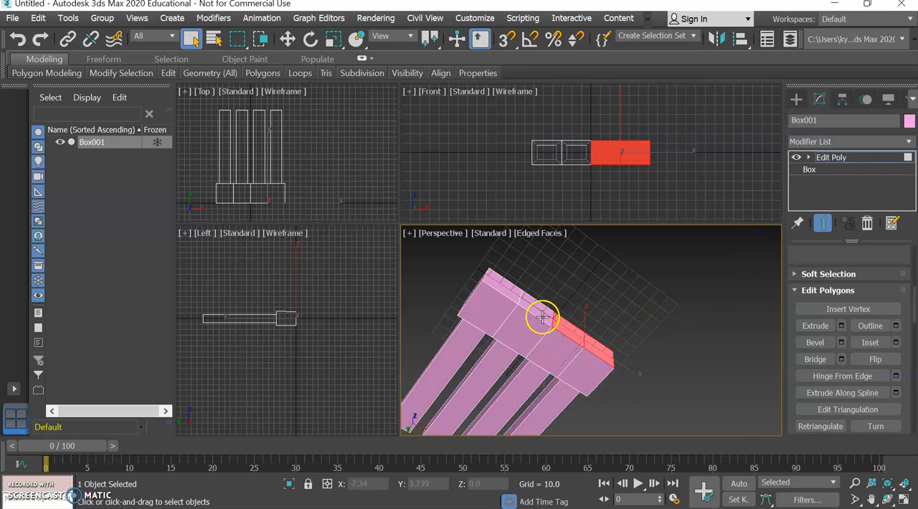
click(666, 344)
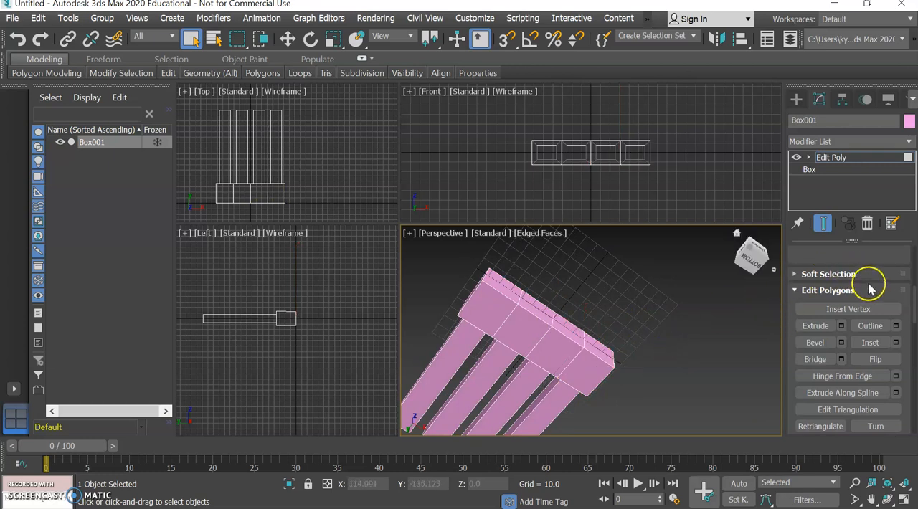
scroll(897, 316, up, 5)
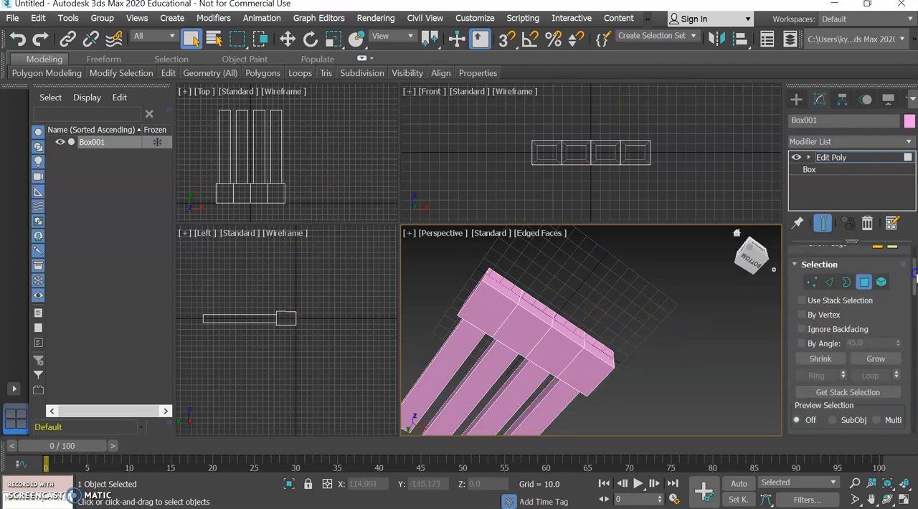
drag(915, 291, 904, 322)
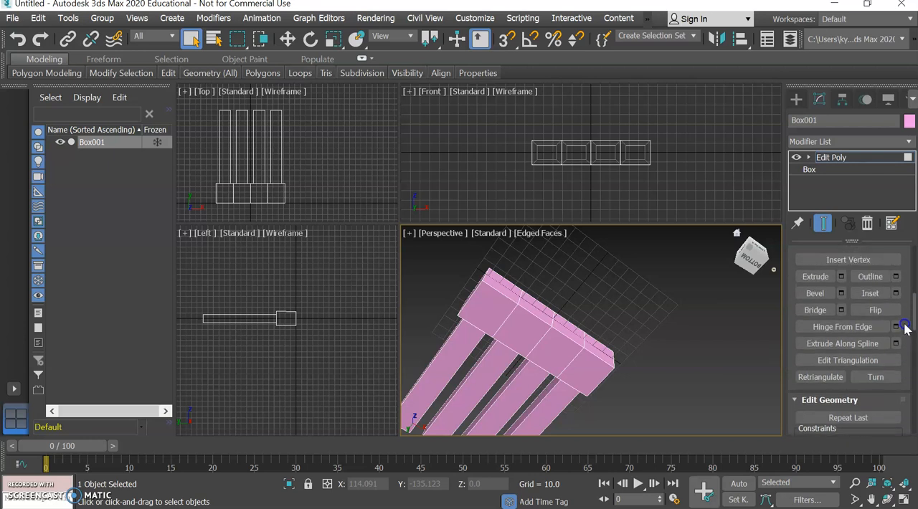
Select all four polygons on the long side facing away from the bars.
click(753, 267)
click(584, 332)
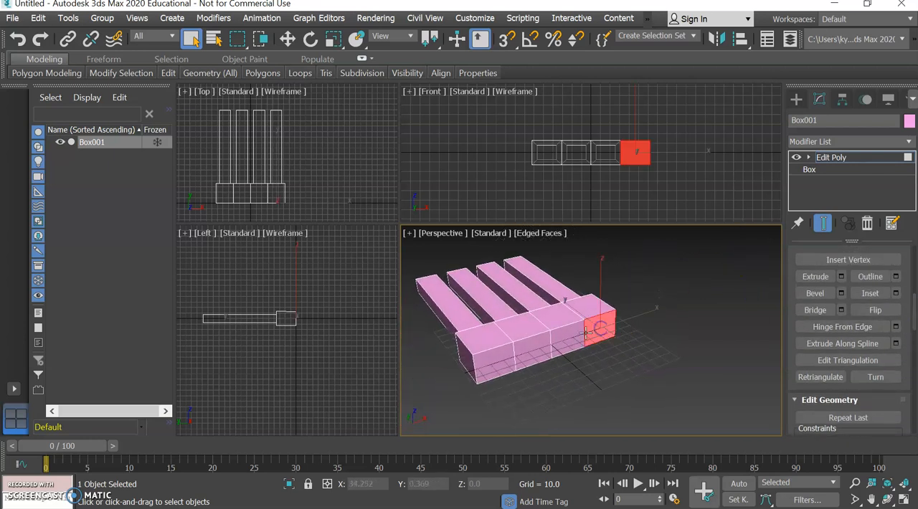
ctrl+click(580, 336)
ctrl+click(535, 349)
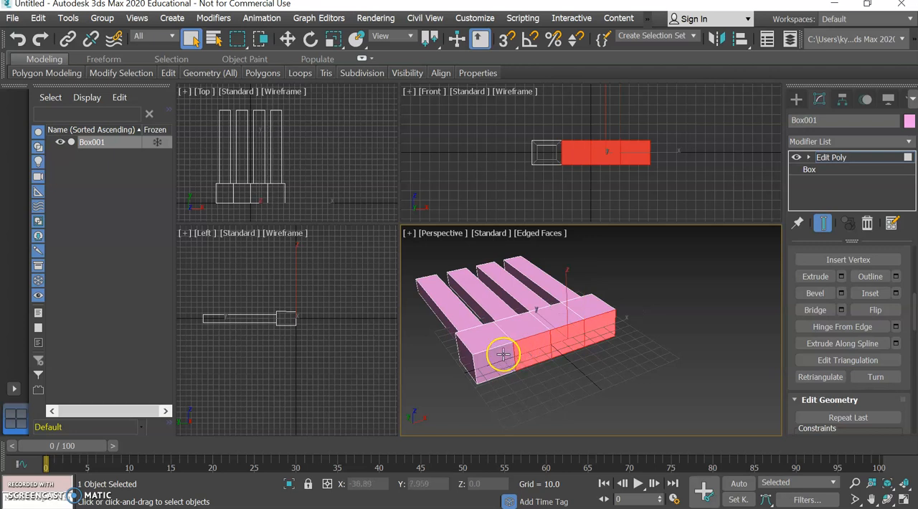
ctrl+click(504, 355)
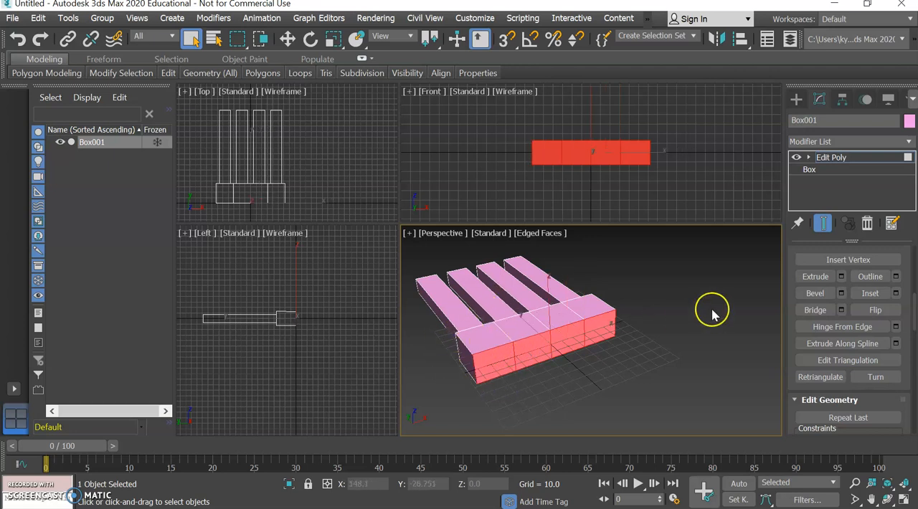
Extrude the four selected polygons together by 64.479, away from the bars.
middle_drag(576, 327, 594, 317)
drag(752, 260, 676, 257)
middle_drag(651, 334, 666, 335)
scroll(666, 334, down, 2)
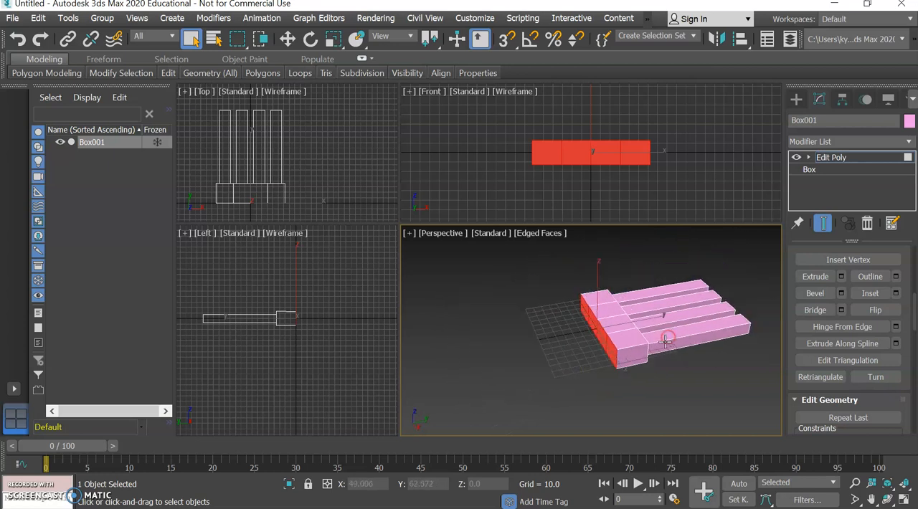
click(842, 277)
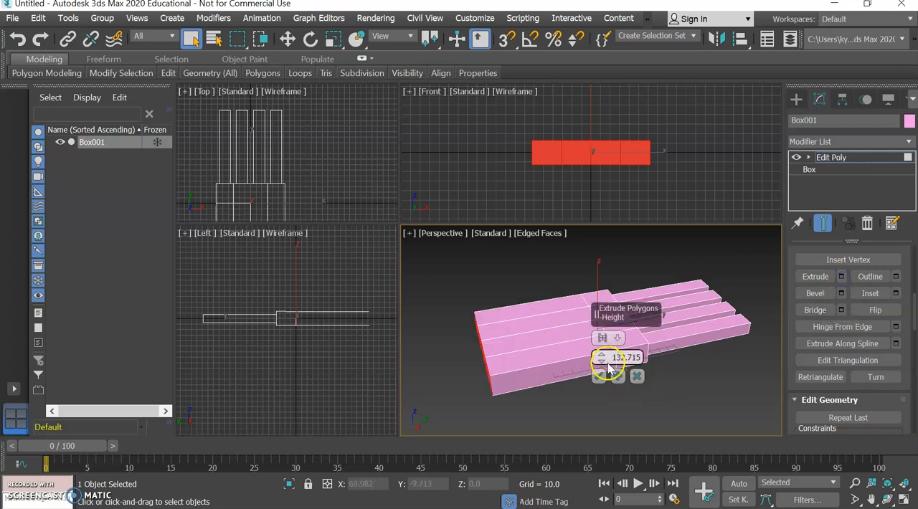
drag(603, 363, 603, 390)
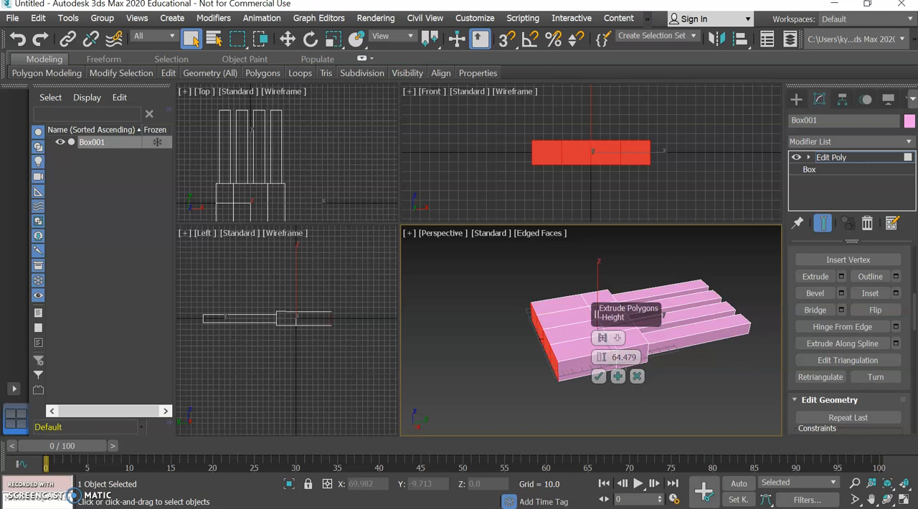
click(599, 377)
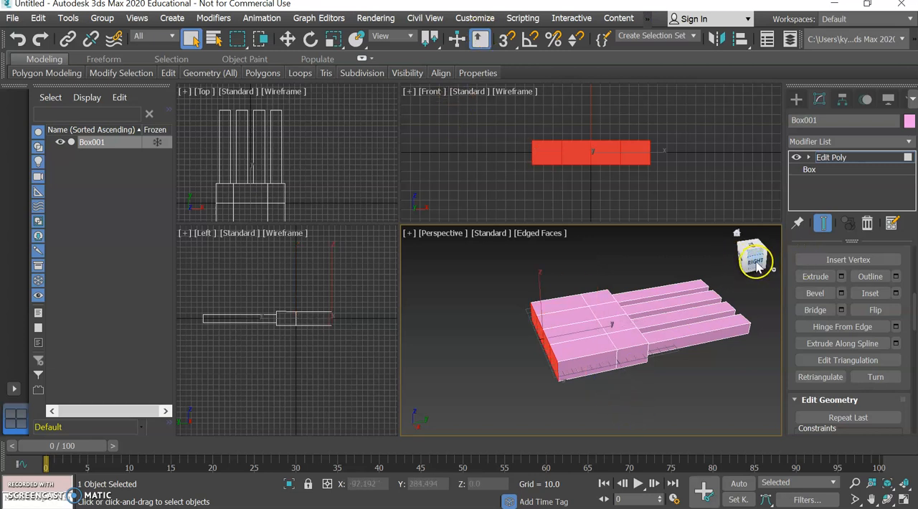
Extrude the same four end polygons once more, by 30.883.
click(839, 278)
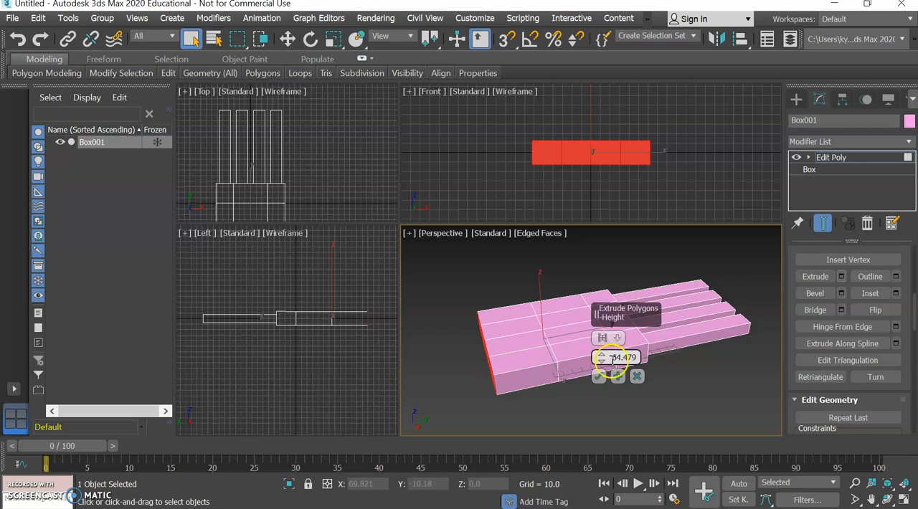
drag(602, 372, 614, 435)
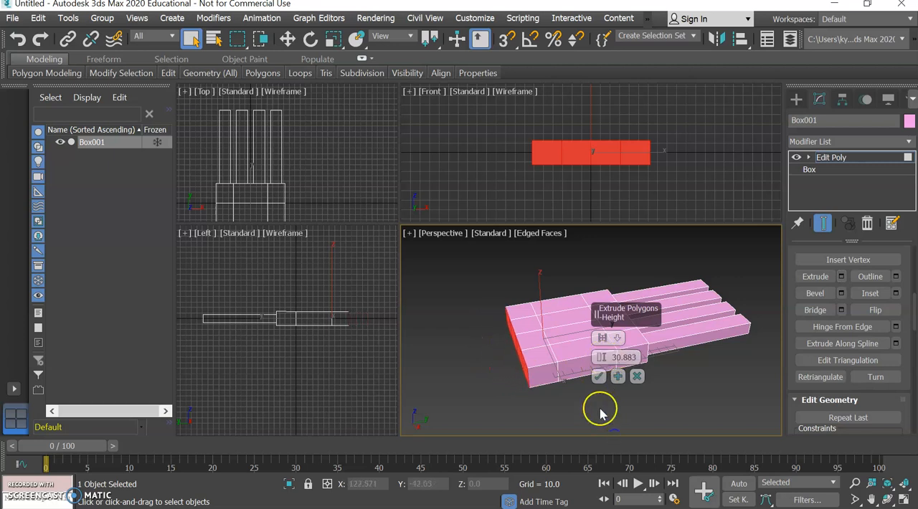
click(598, 376)
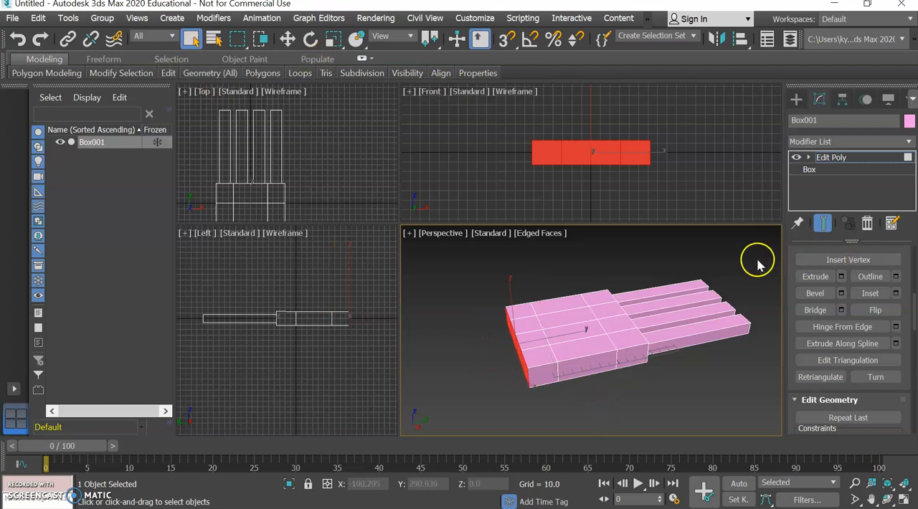
Scale the four end polygons down along the X axis to taper the end section.
drag(760, 254, 754, 259)
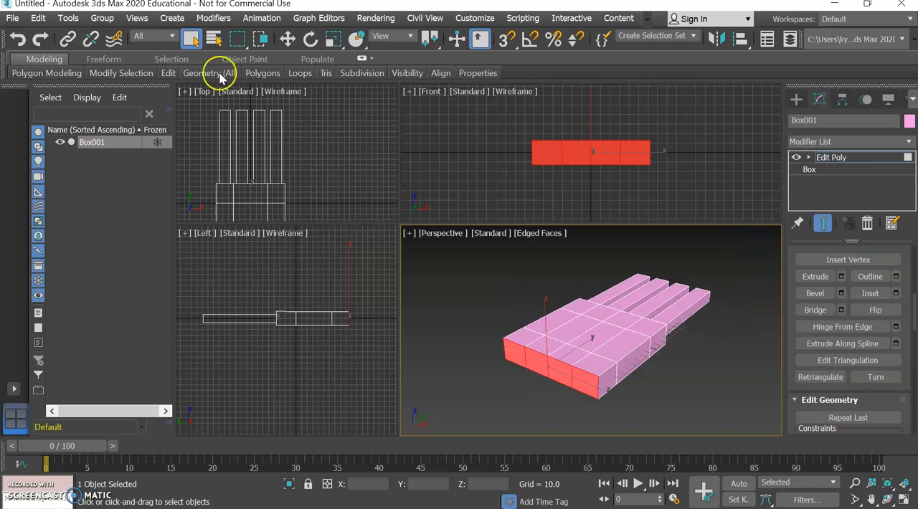
click(333, 45)
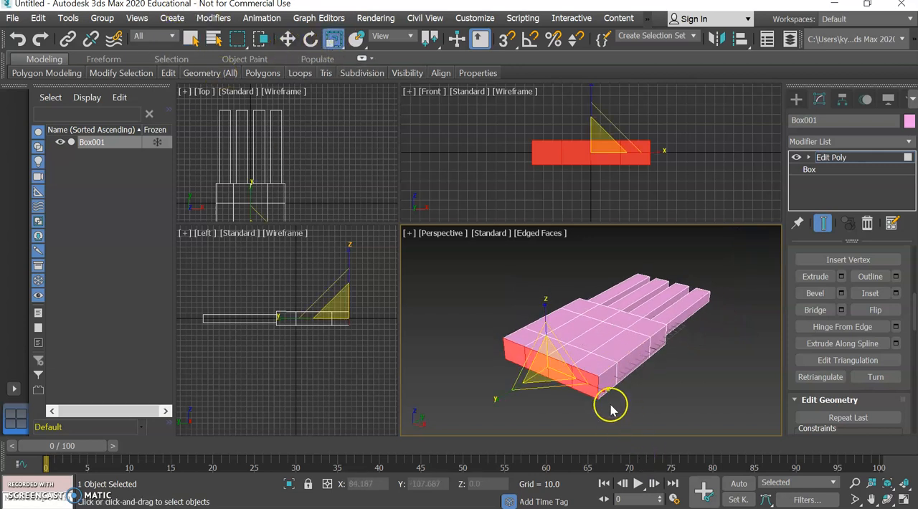
drag(604, 393, 593, 391)
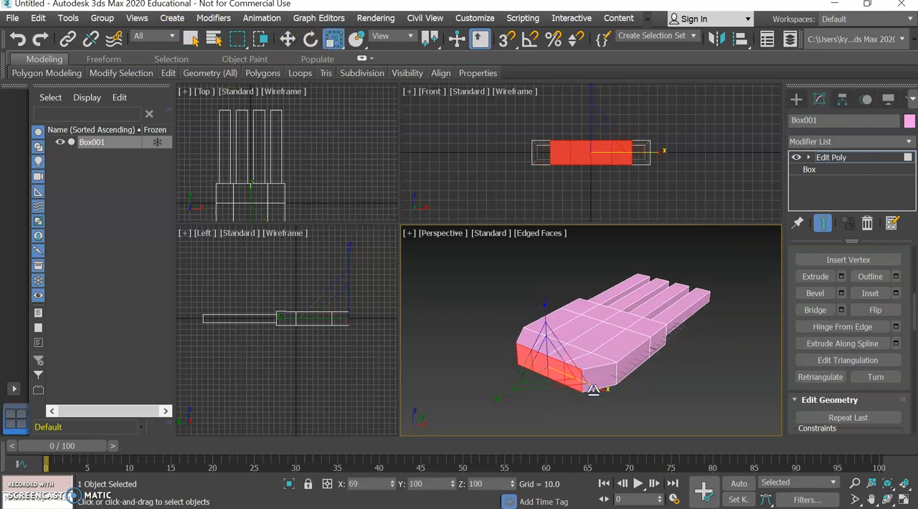
Extrude the four narrowed end polygons by 316.555 to form a long handle.
mouse_move(757, 256)
mouse_down()
mouse_move(748, 281)
mouse_move(741, 259)
mouse_up()
scroll(664, 335, down, 3)
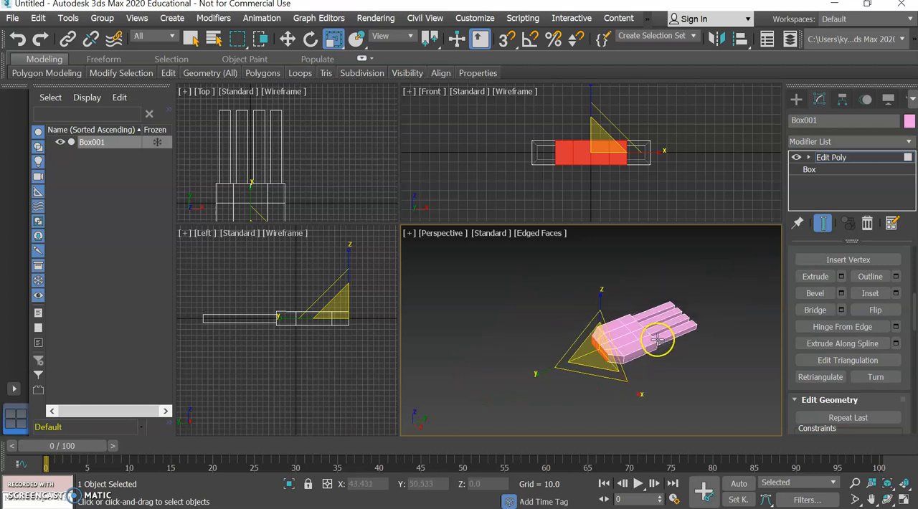
click(841, 277)
drag(601, 357, 604, 223)
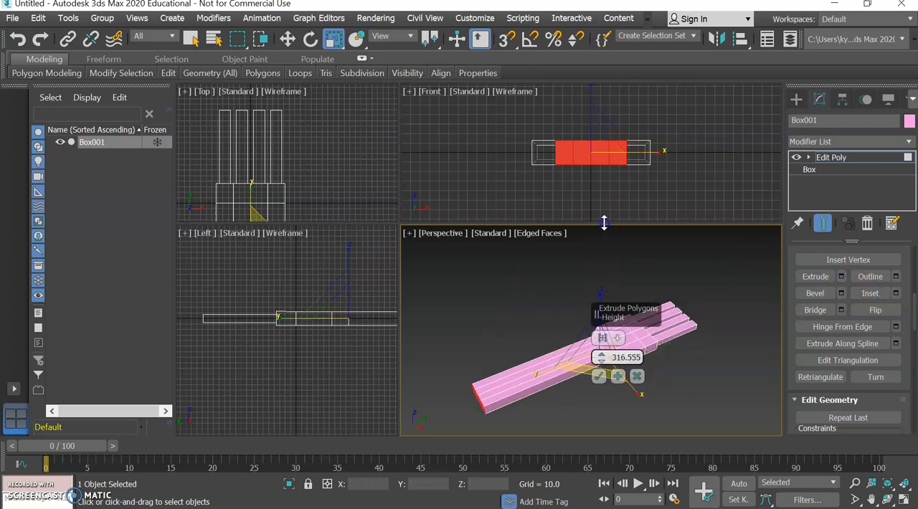
click(599, 375)
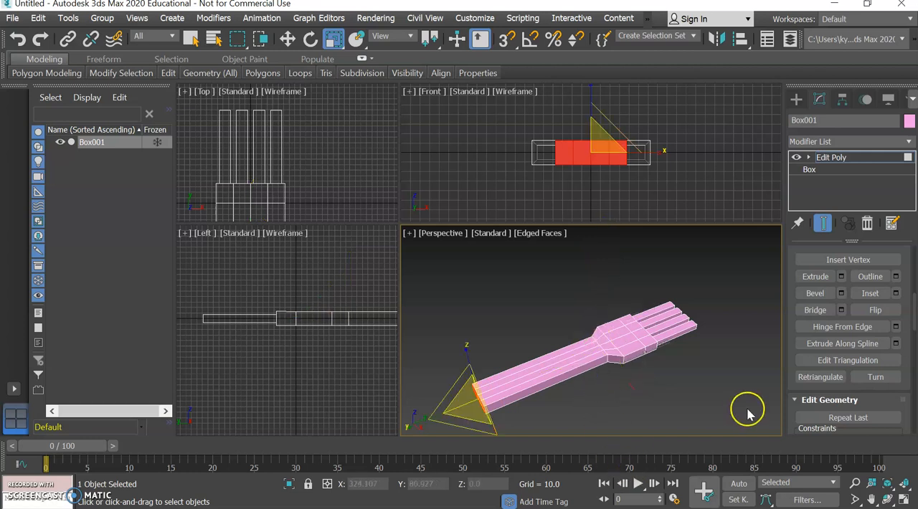
Clear the polygon selection and add a TurboSmooth modifier to the box.
mouse_move(761, 266)
mouse_down()
mouse_move(712, 267)
mouse_move(743, 276)
mouse_move(739, 250)
mouse_move(707, 433)
mouse_move(730, 236)
mouse_move(748, 267)
mouse_up()
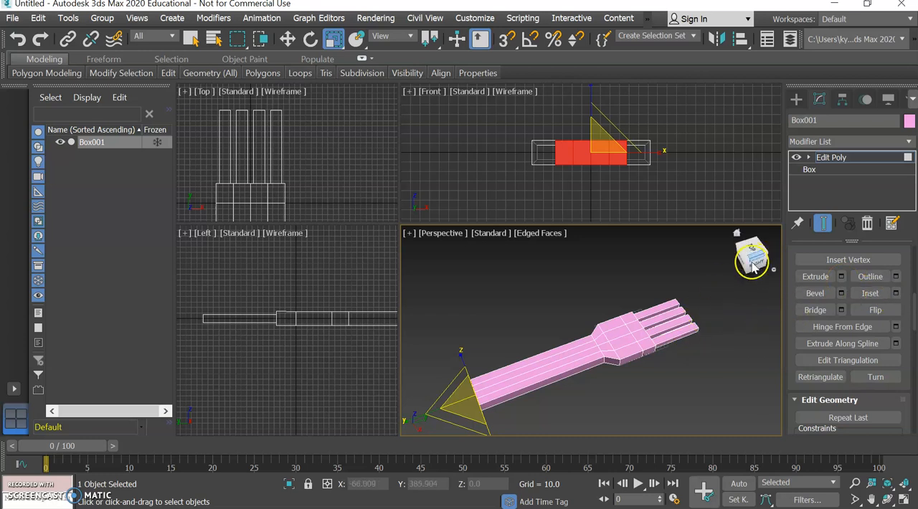
mouse_move(756, 255)
mouse_down()
mouse_move(702, 242)
mouse_move(736, 428)
mouse_move(753, 247)
mouse_up()
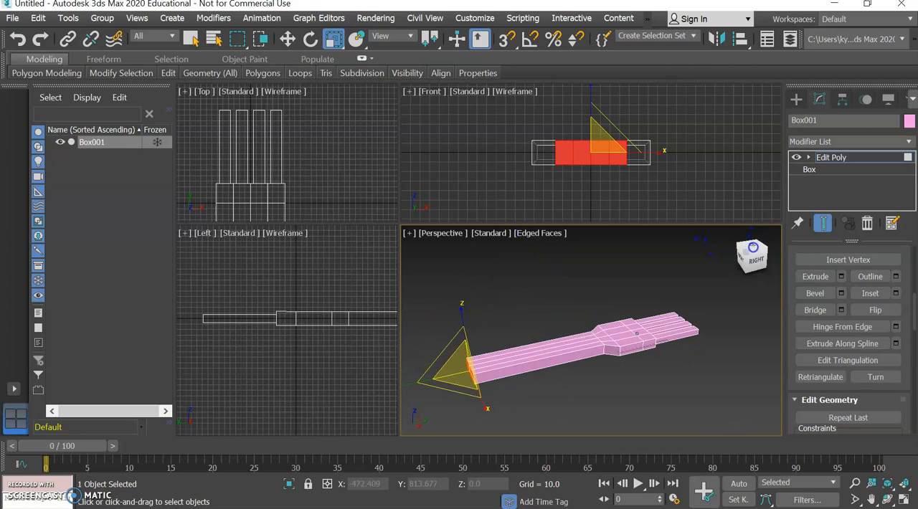
click(705, 363)
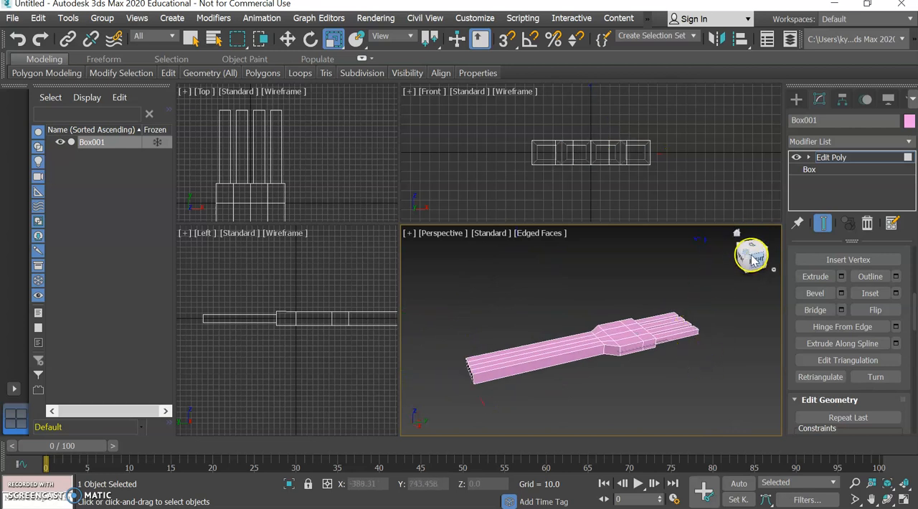
click(909, 141)
scroll(901, 92, down, 10)
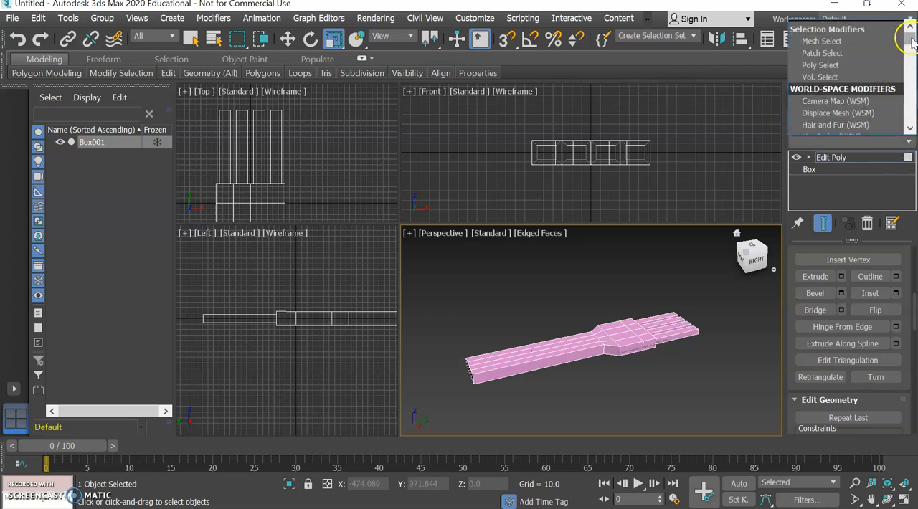
scroll(902, 104, down, 13)
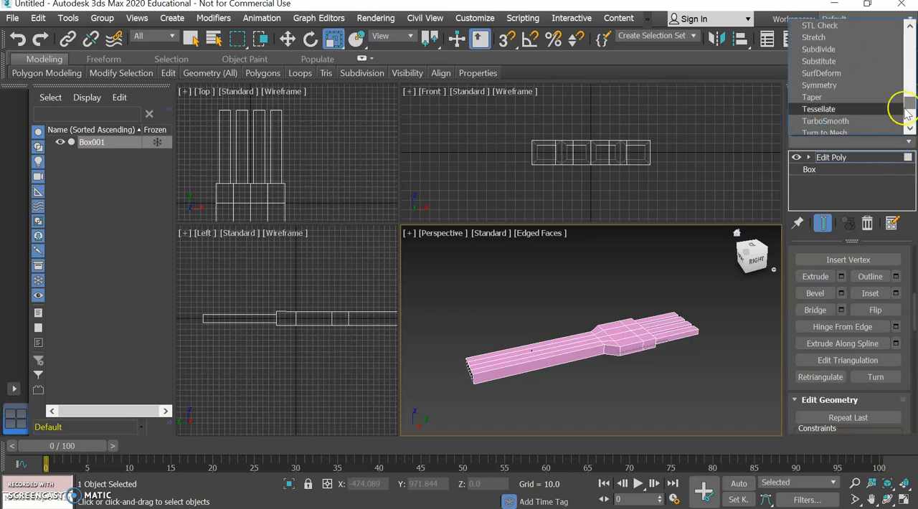
click(868, 121)
click(729, 325)
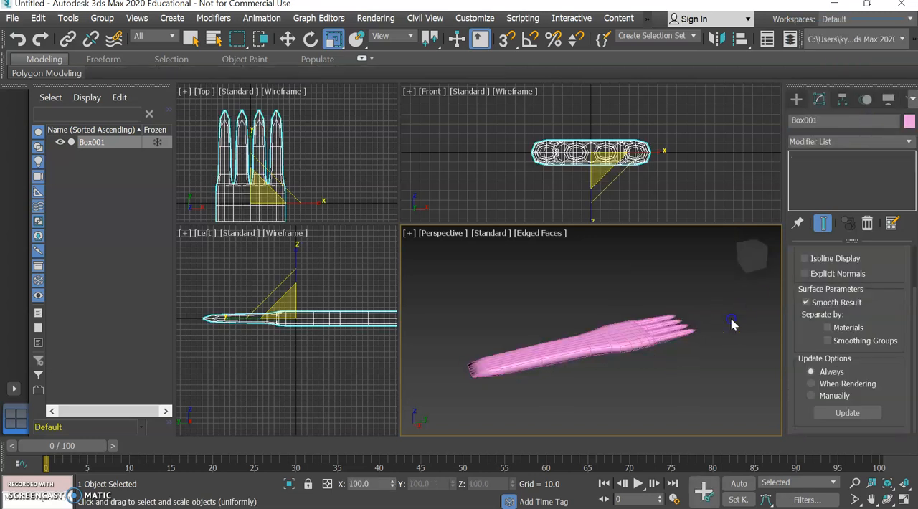
drag(738, 265, 669, 337)
click(669, 337)
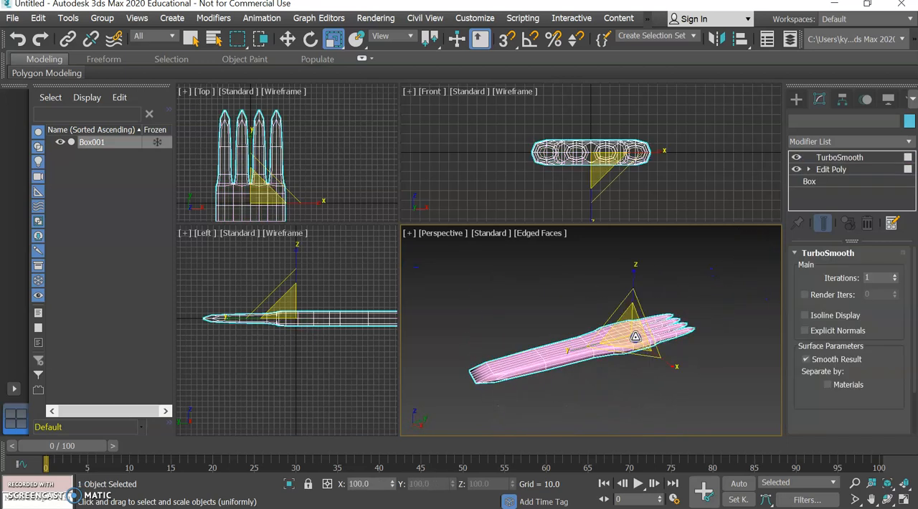
Turn off the TurboSmooth effect and return to polygon editing in the Edit Poly modifier.
click(796, 159)
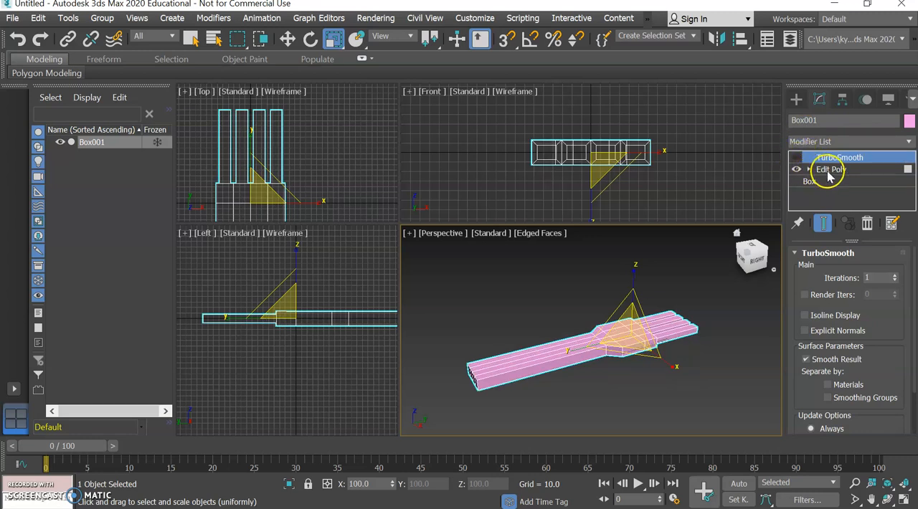
click(827, 171)
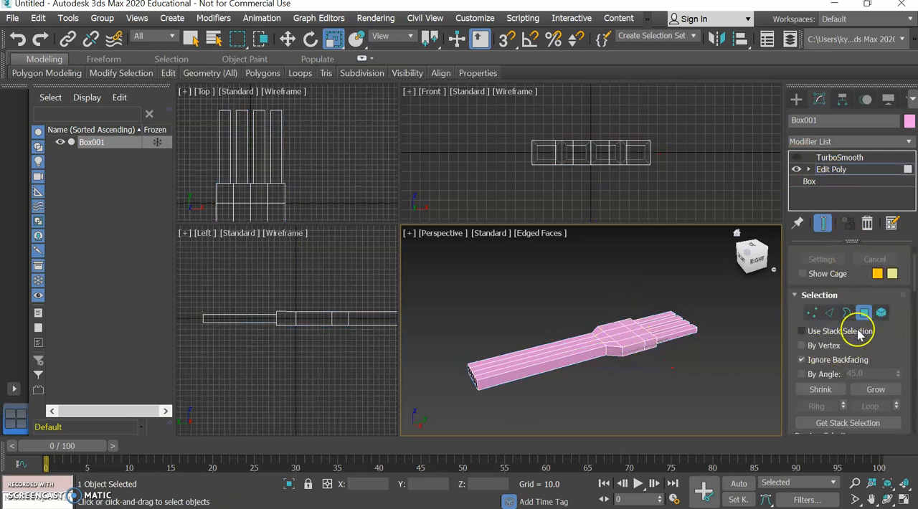
drag(759, 258, 730, 250)
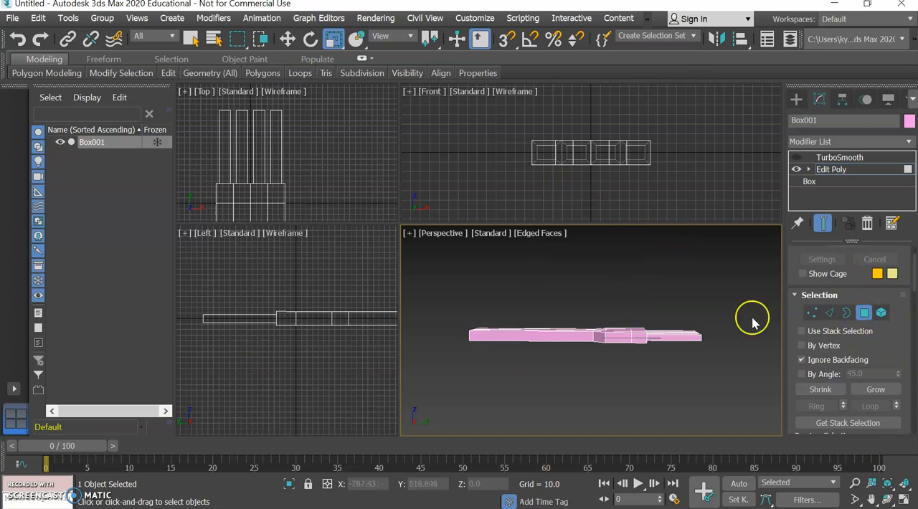
Turn off Ignore Backfacing and region-select all polygons of the bars and the wide head in the Left view.
click(188, 285)
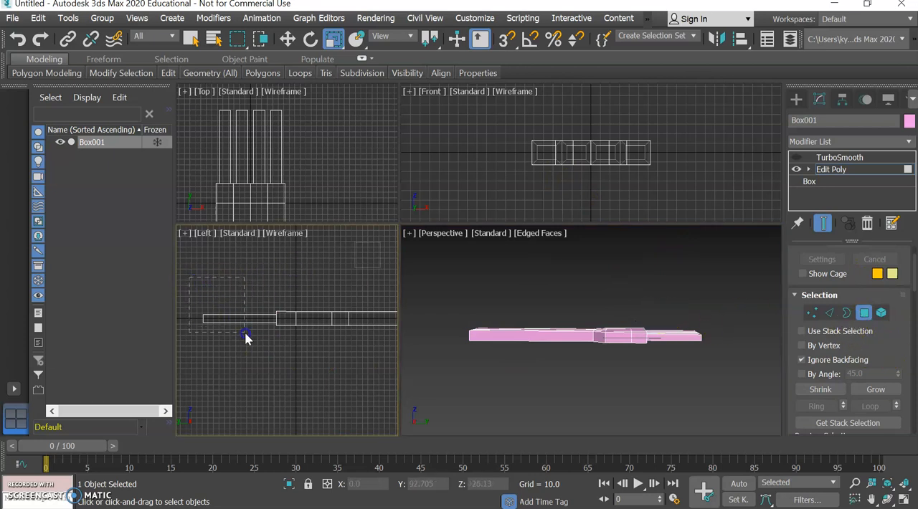
drag(295, 368, 296, 371)
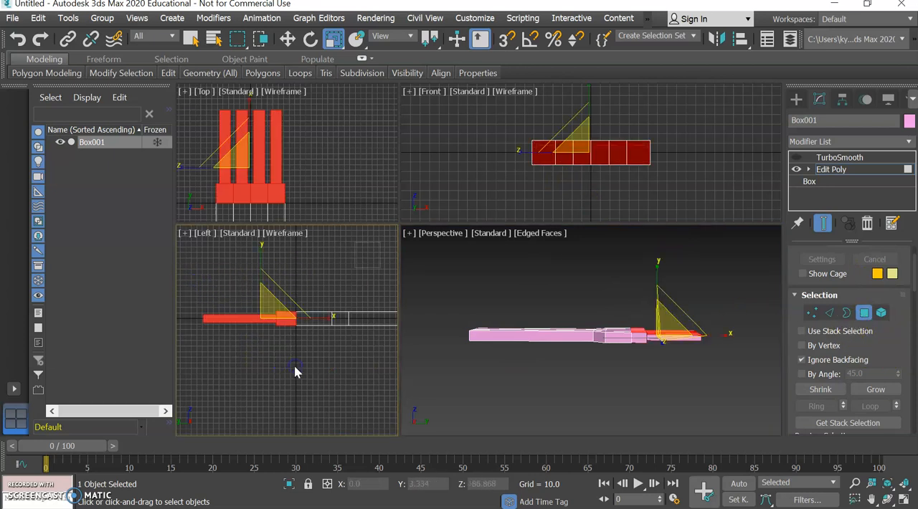
right_click(775, 244)
click(752, 238)
key(w)
mouse_move(759, 261)
mouse_down()
mouse_move(743, 277)
mouse_move(737, 219)
mouse_move(770, 273)
mouse_up()
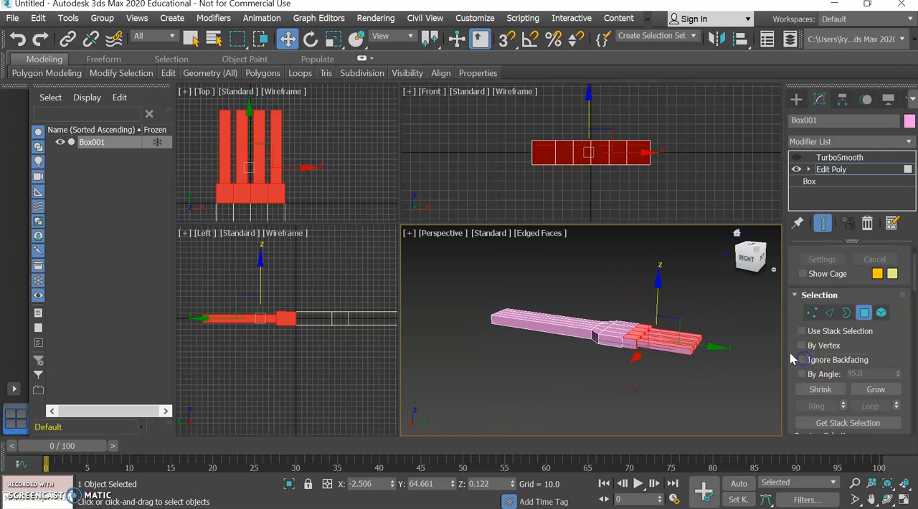
click(242, 349)
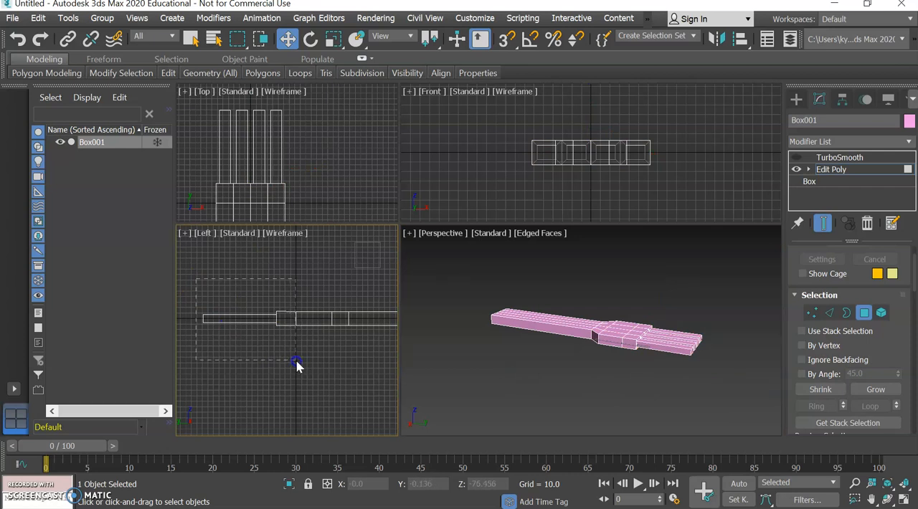
drag(308, 363, 307, 362)
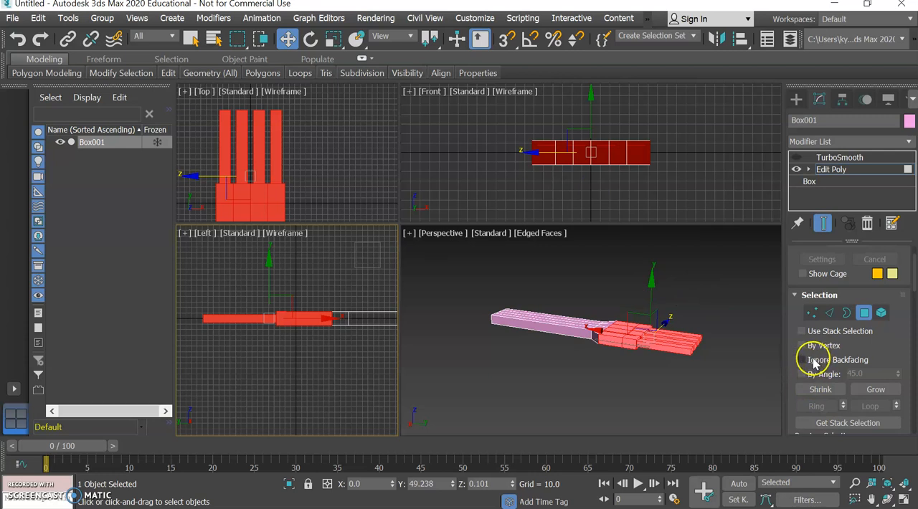
Rotate the selected head and bars about 12.7 degrees in the Left view to raise the bars, and move them away from the handle.
click(310, 39)
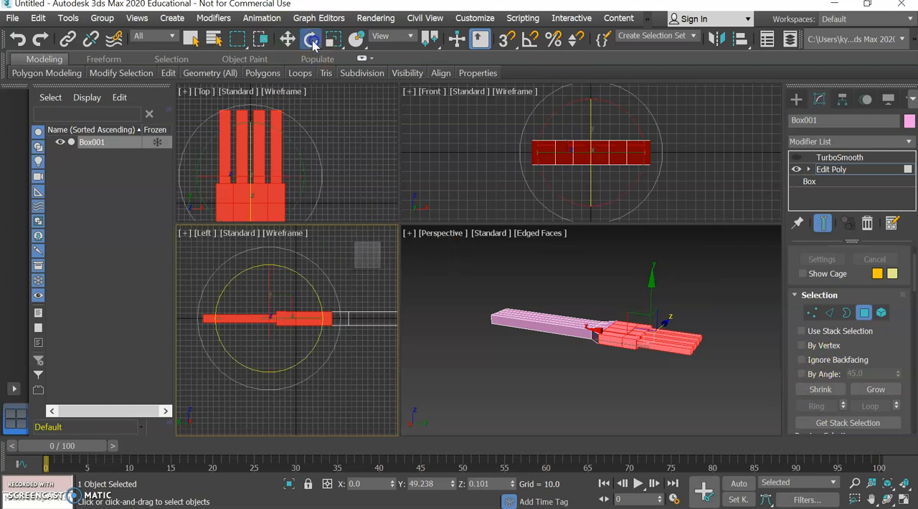
mouse_move(284, 268)
mouse_down()
mouse_move(299, 283)
mouse_move(297, 267)
mouse_move(296, 275)
mouse_up()
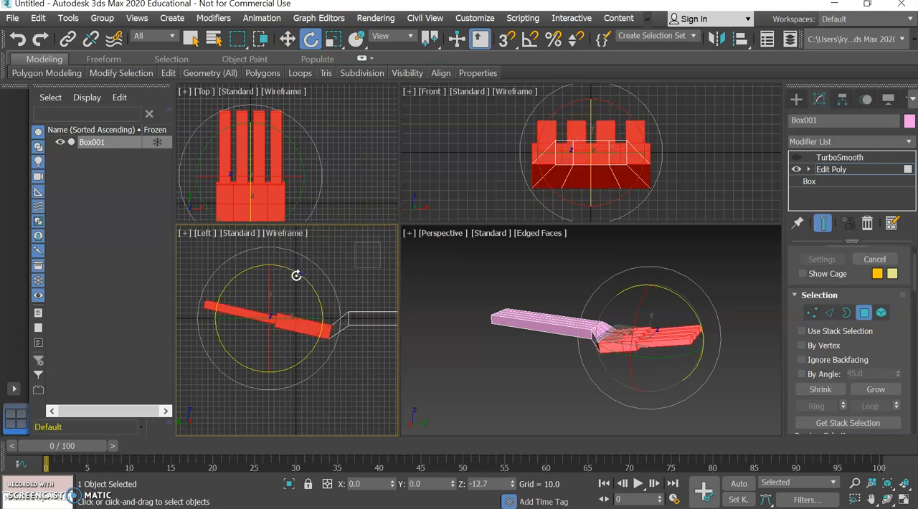
click(287, 38)
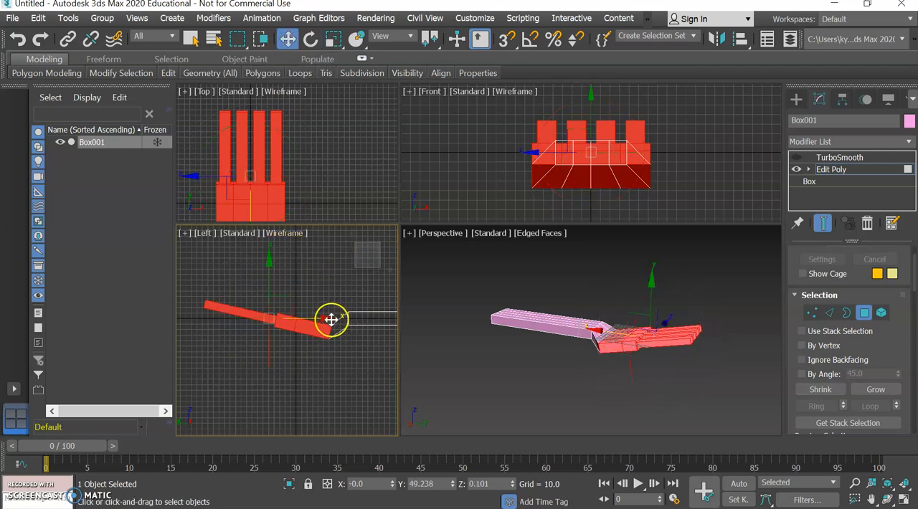
drag(327, 318, 304, 314)
click(700, 387)
drag(752, 258, 415, 261)
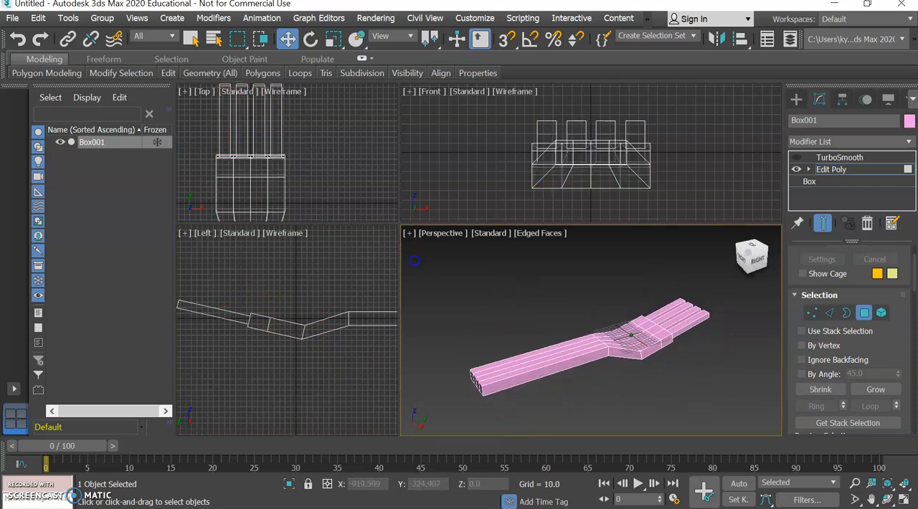
Try to select the edges around the neck where the handle begins, using Edge and Border selection.
click(830, 314)
click(607, 344)
drag(615, 353, 615, 361)
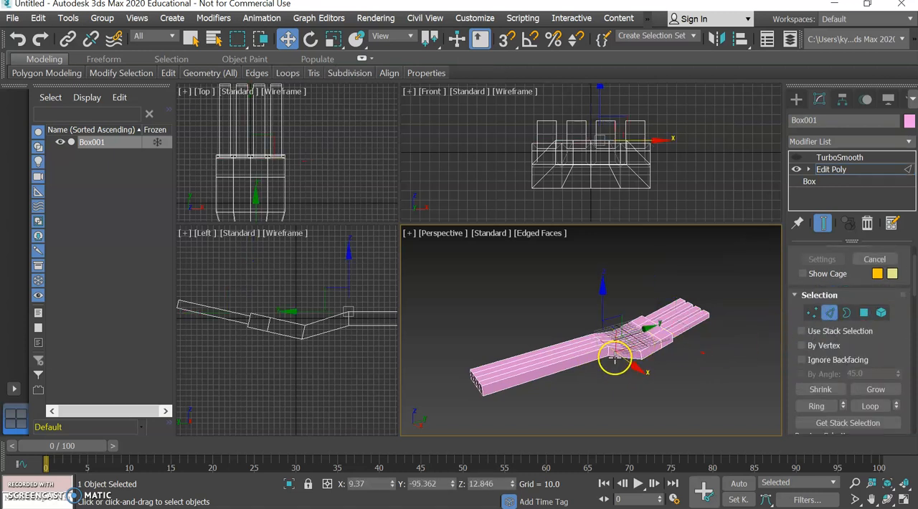
double_click(609, 353)
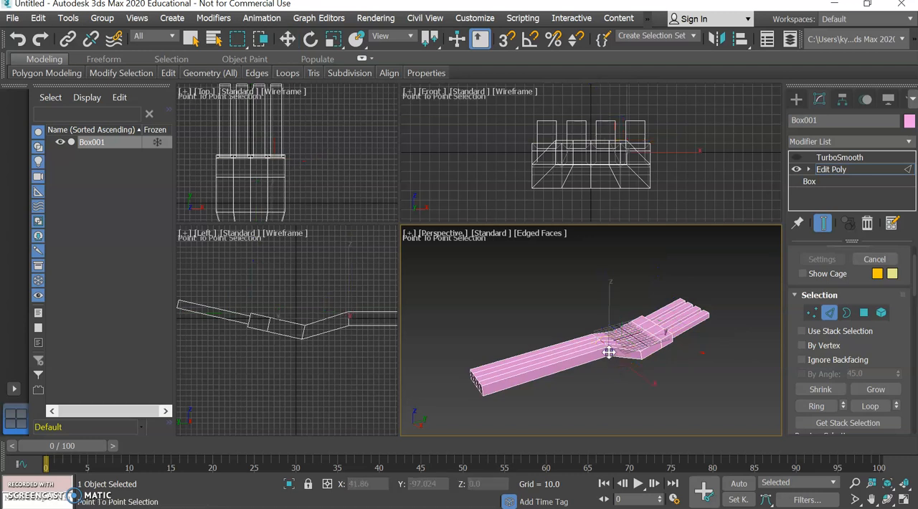
key(w)
scroll(611, 360, up, 5)
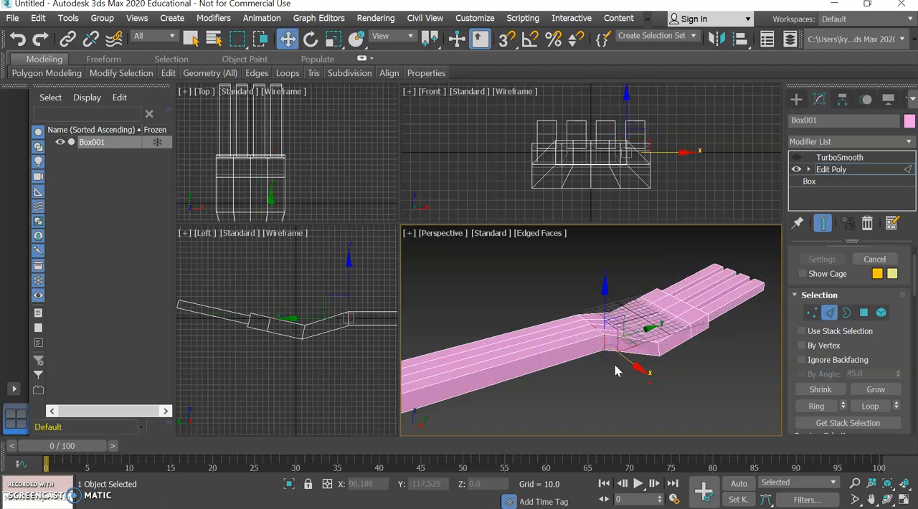
middle_drag(589, 340, 598, 376)
click(848, 315)
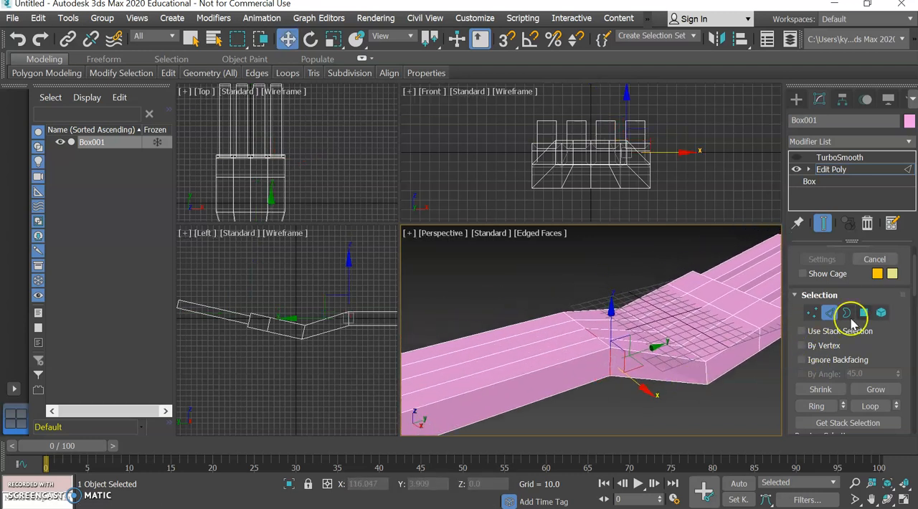
click(563, 356)
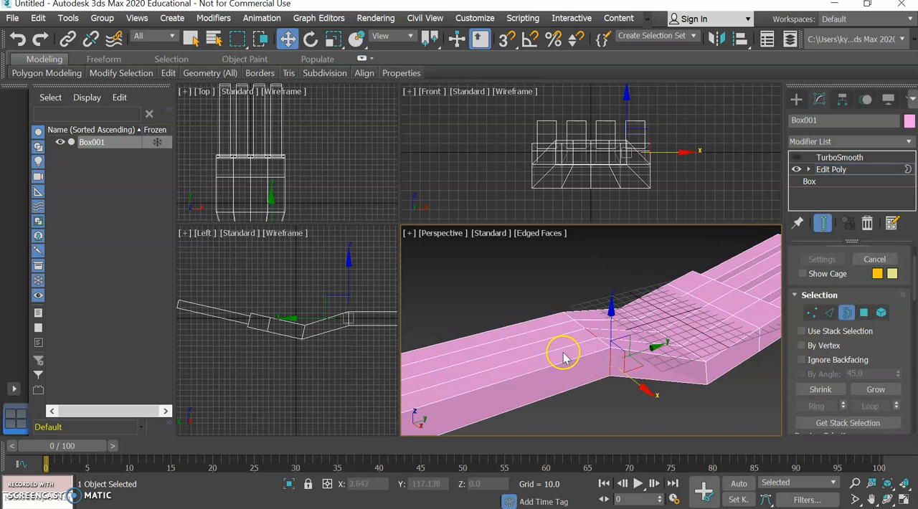
click(604, 345)
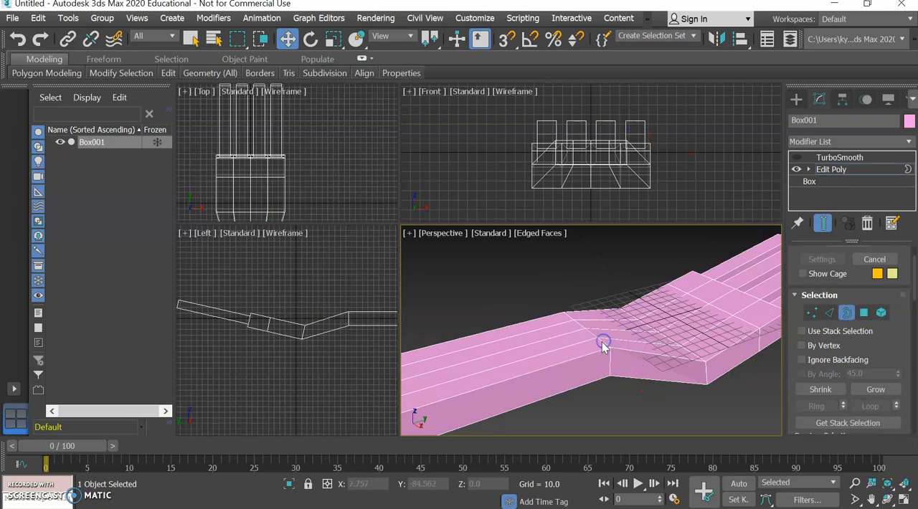
Select the edge loop around the start of the handle and scale it along the X axis to about 75%.
click(828, 317)
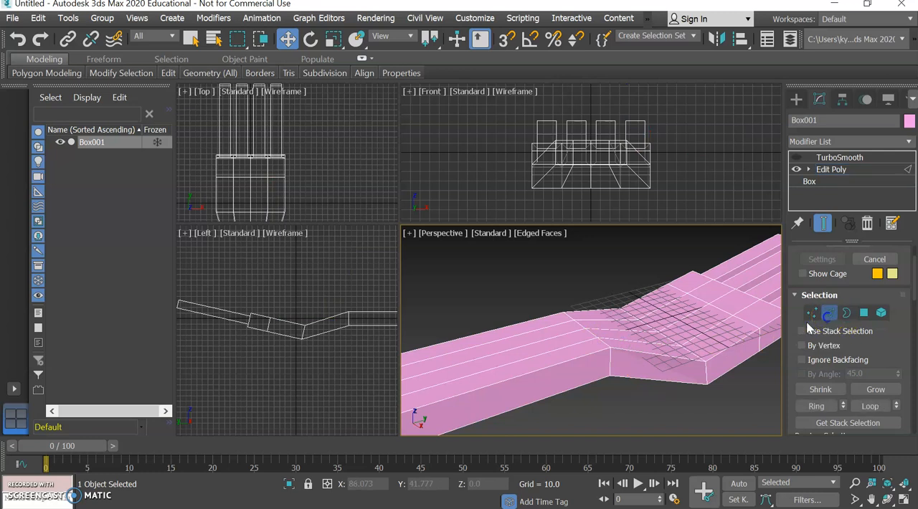
click(568, 317)
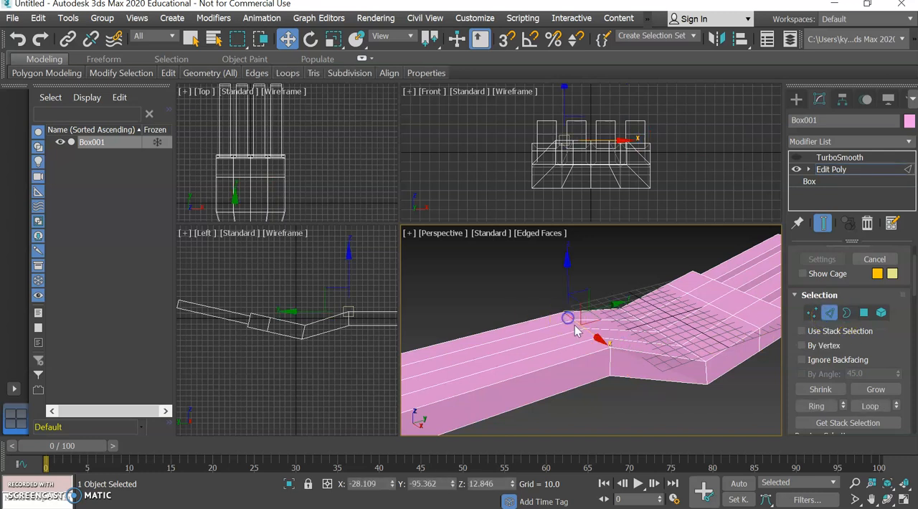
click(579, 325)
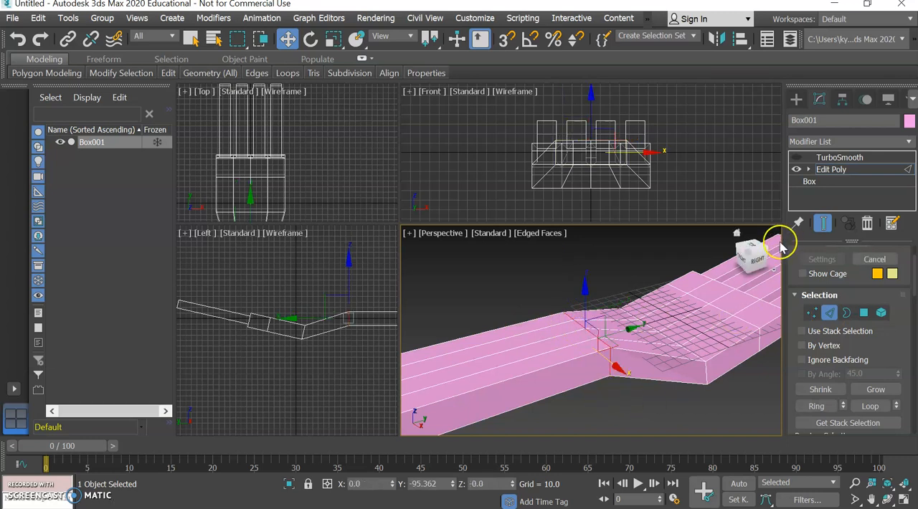
click(751, 253)
mouse_move(751, 253)
mouse_down()
mouse_move(753, 432)
mouse_move(733, 287)
mouse_move(753, 277)
mouse_move(754, 251)
mouse_move(765, 260)
mouse_up()
click(332, 39)
drag(672, 380, 671, 370)
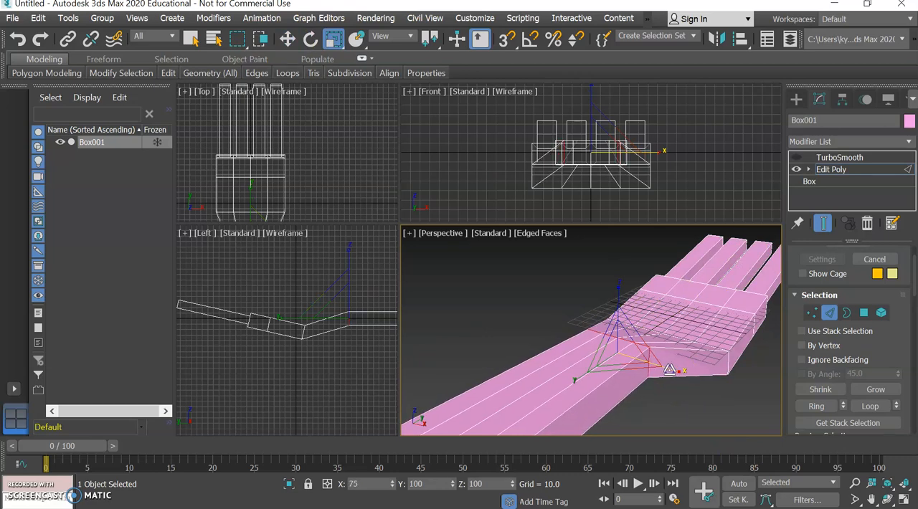
Scale the same neck edge loop further along the X axis, to about 91% of its width.
click(754, 252)
drag(768, 282, 749, 268)
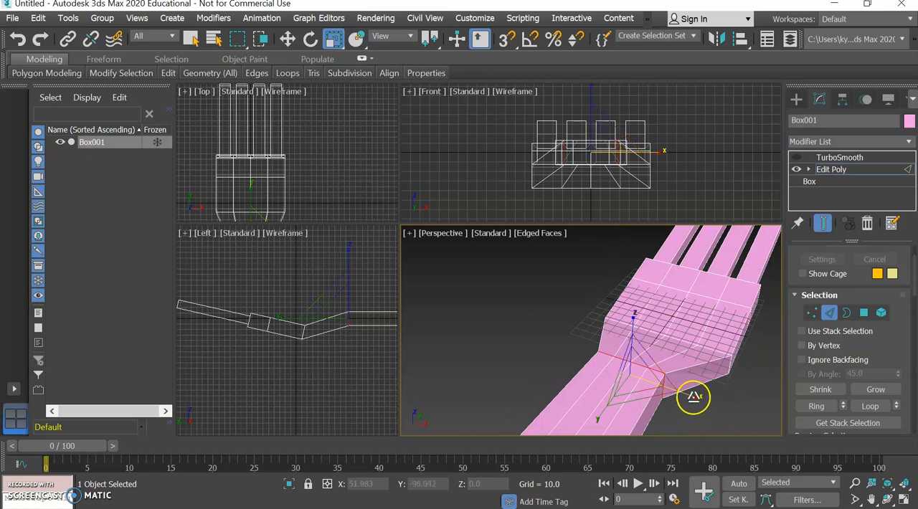
drag(695, 395, 693, 395)
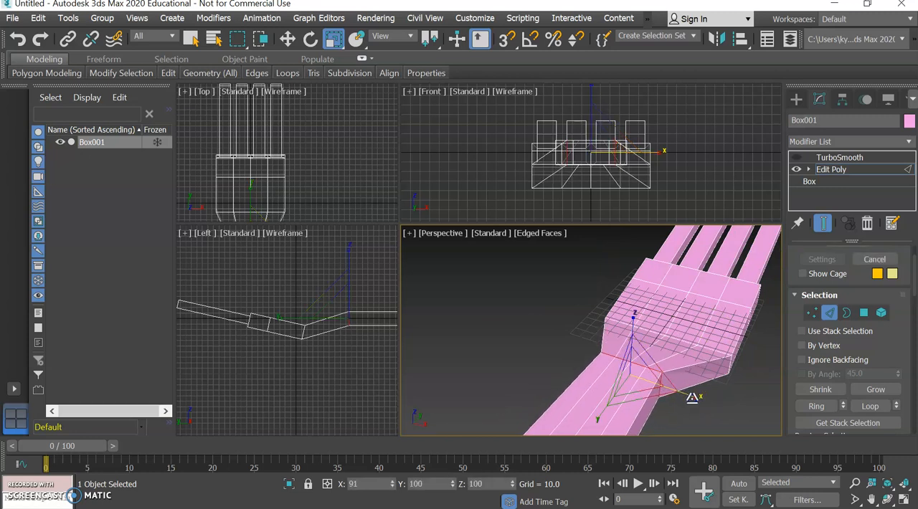
click(750, 251)
drag(771, 273, 752, 267)
scroll(735, 335, down, 2)
scroll(722, 328, down, 3)
mouse_move(753, 253)
drag(755, 252, 775, 259)
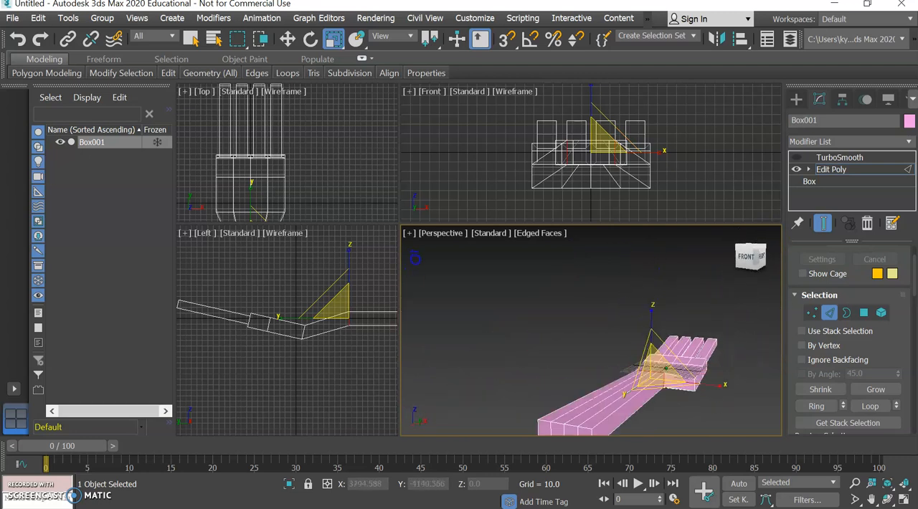
Select the four polygons on the end face of the handle in Polygon mode.
click(864, 313)
scroll(586, 401, down, 2)
click(617, 385)
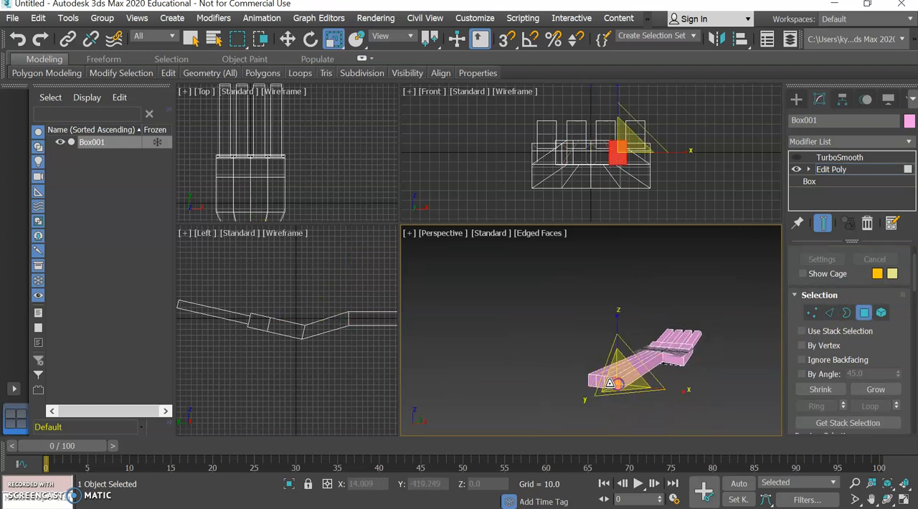
ctrl+click(594, 380)
ctrl+click(593, 385)
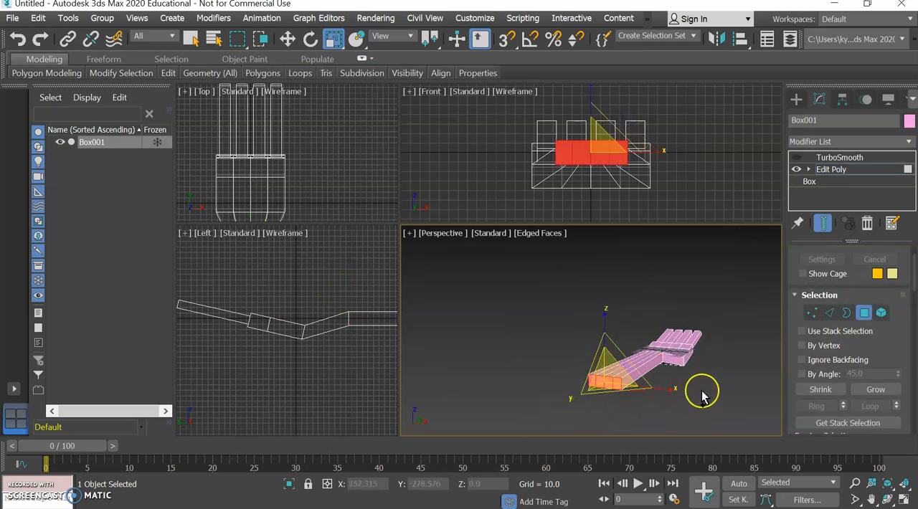
click(192, 38)
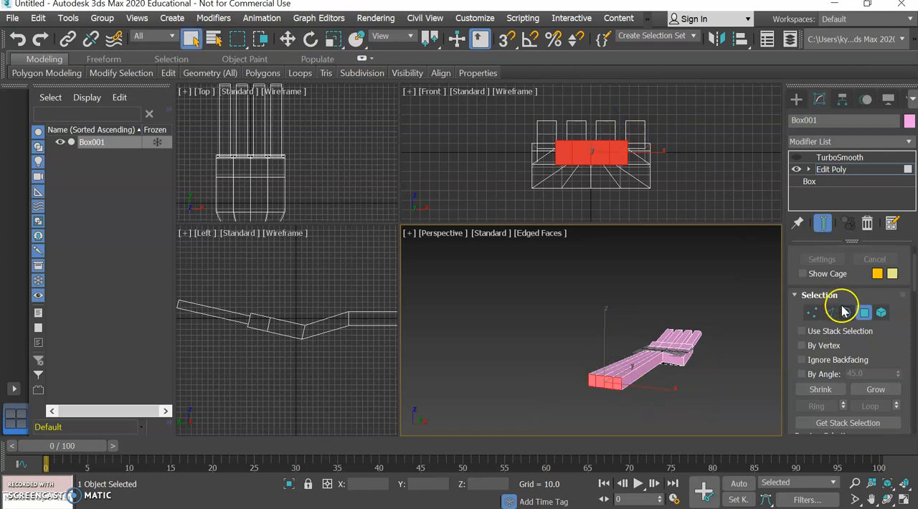
Bevel the handle's end polygons with a height of about 23.58 and an outline of about -4.38, and deselect them.
drag(901, 390, 899, 187)
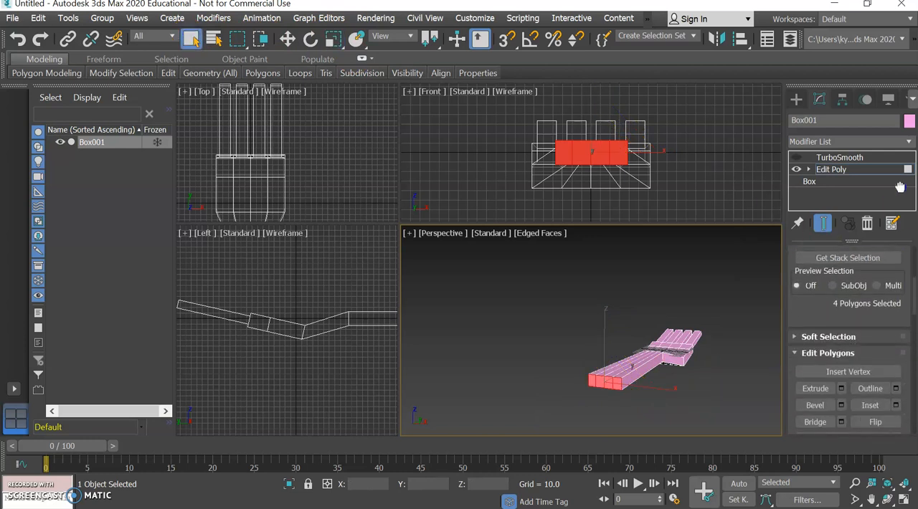
click(841, 406)
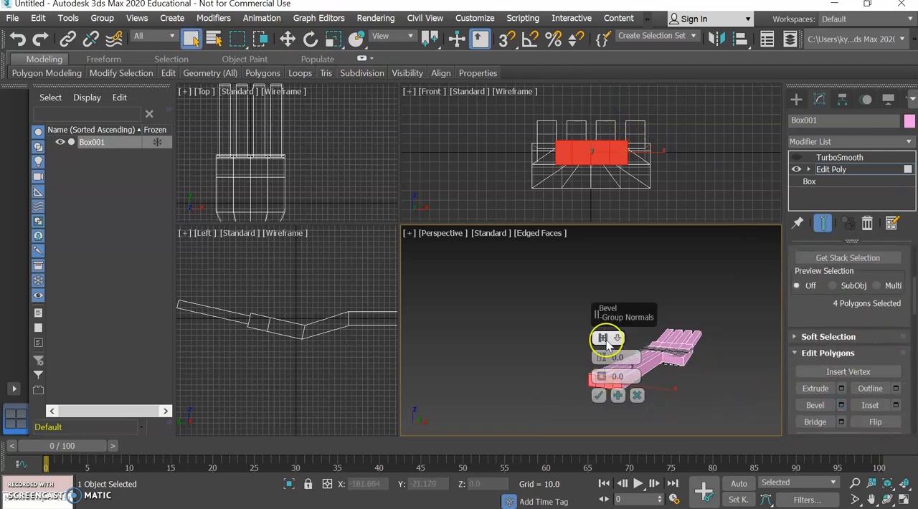
drag(617, 314, 700, 305)
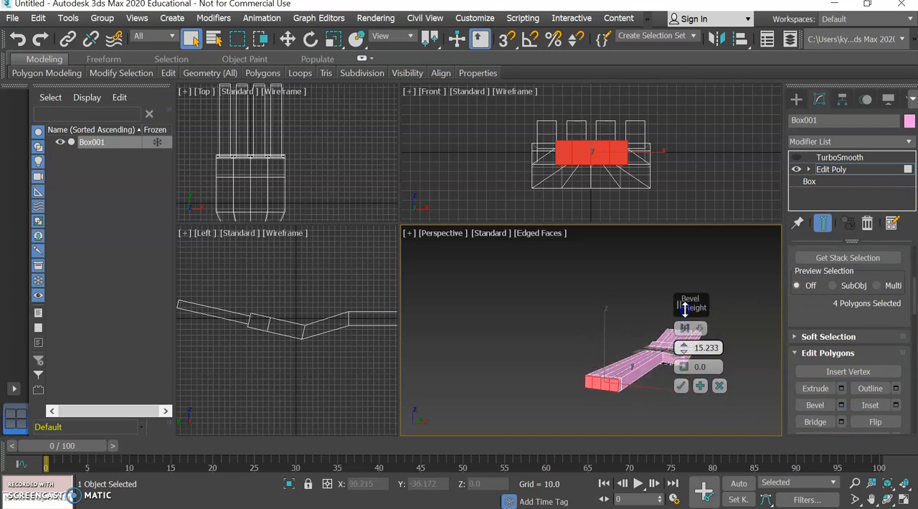
drag(687, 294, 687, 290)
drag(684, 362, 685, 365)
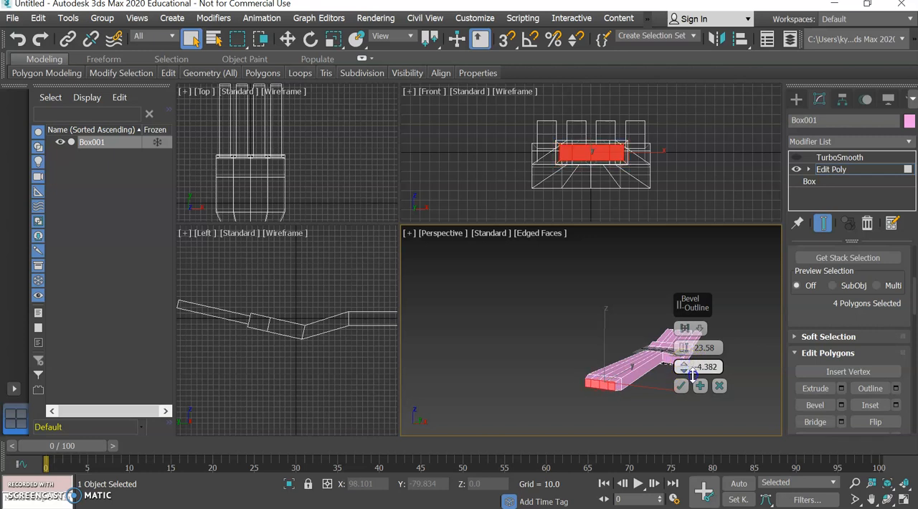
click(682, 387)
drag(758, 250, 766, 275)
click(735, 340)
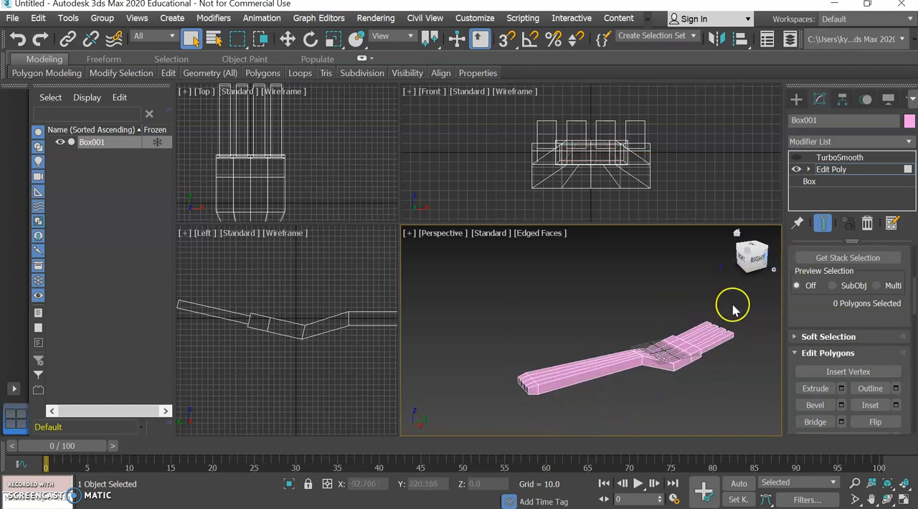
Exit polygon editing, turn the TurboSmooth modifier back on to view the smoothed fork, and deselect the fork.
click(685, 350)
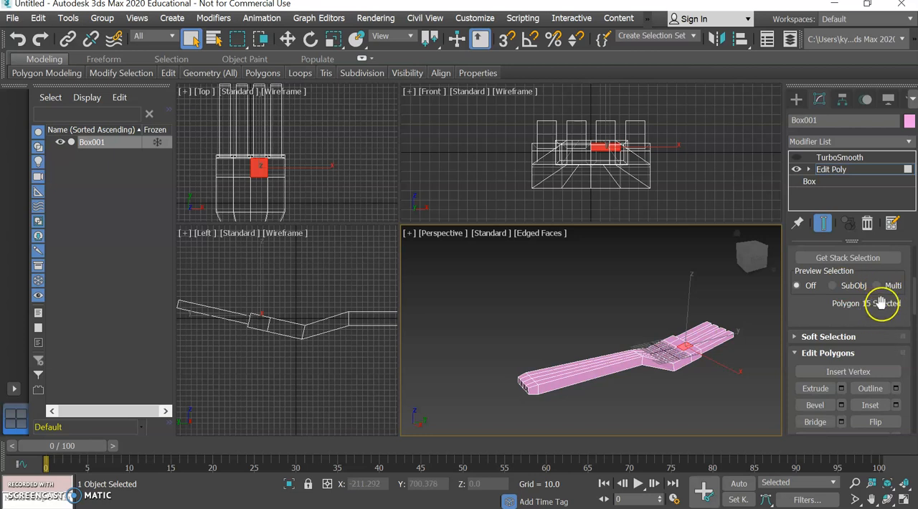
drag(881, 303, 873, 501)
click(864, 344)
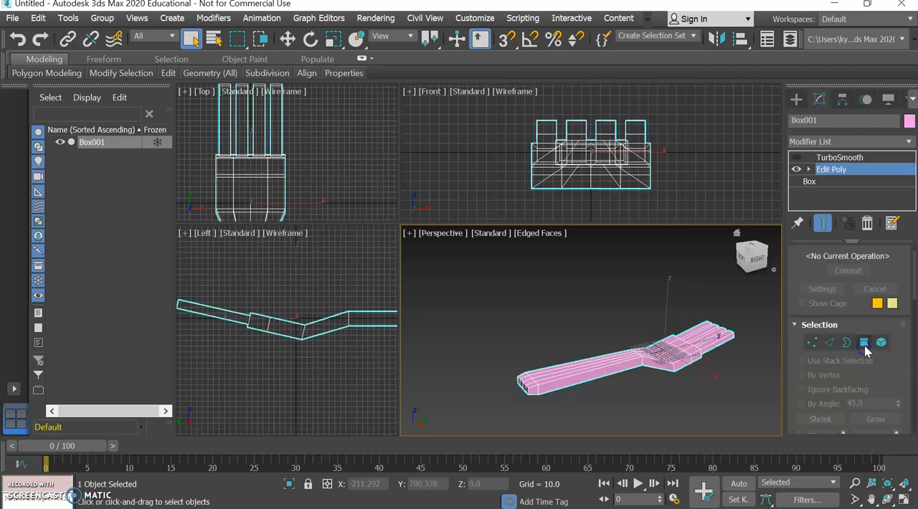
click(796, 158)
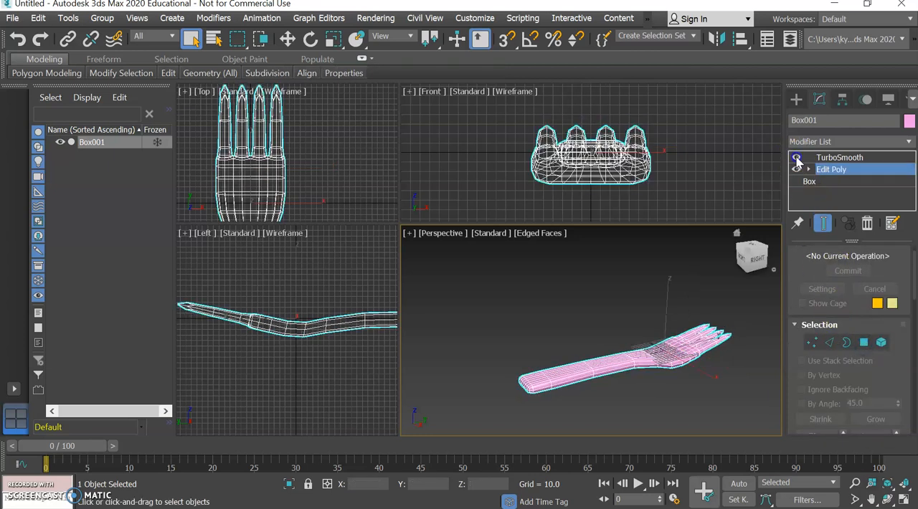
drag(750, 264, 728, 269)
click(709, 304)
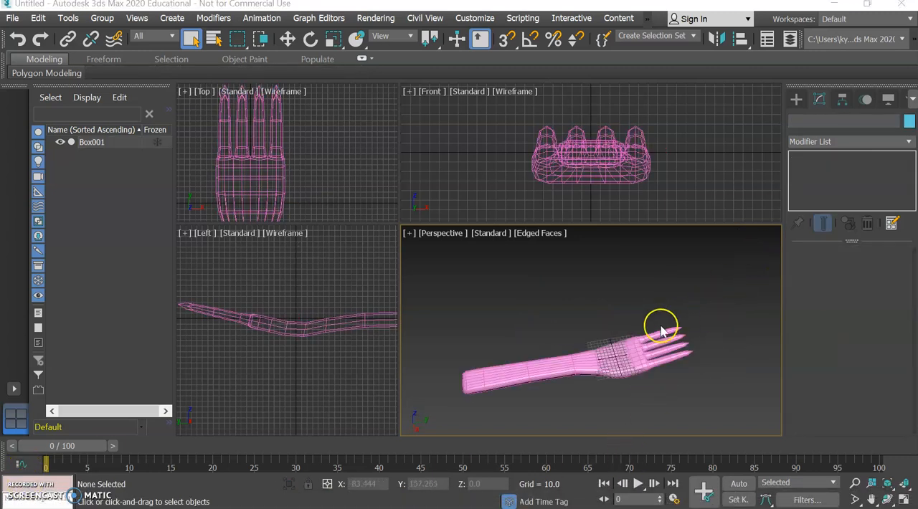
right_click(537, 327)
click(518, 340)
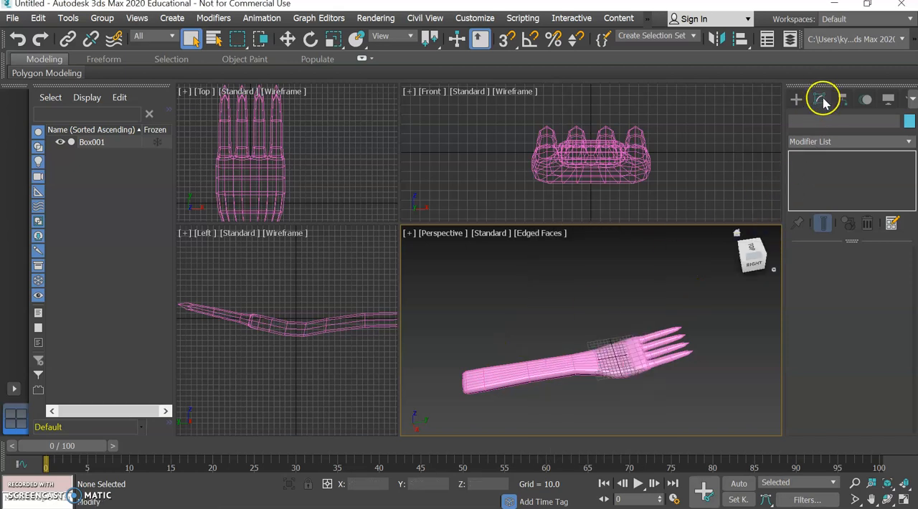